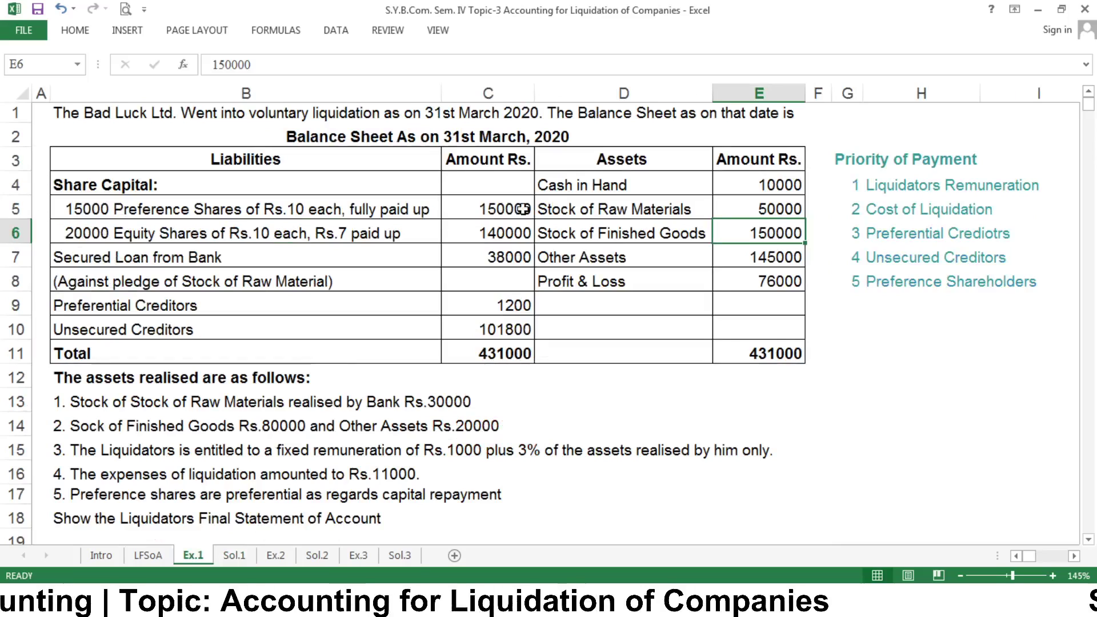
# Step: Enter 10000 as the amount received for cash in hand on the Sol.1 sheet, following the Ex.1 balance sheet
pyautogui.click(742, 184)
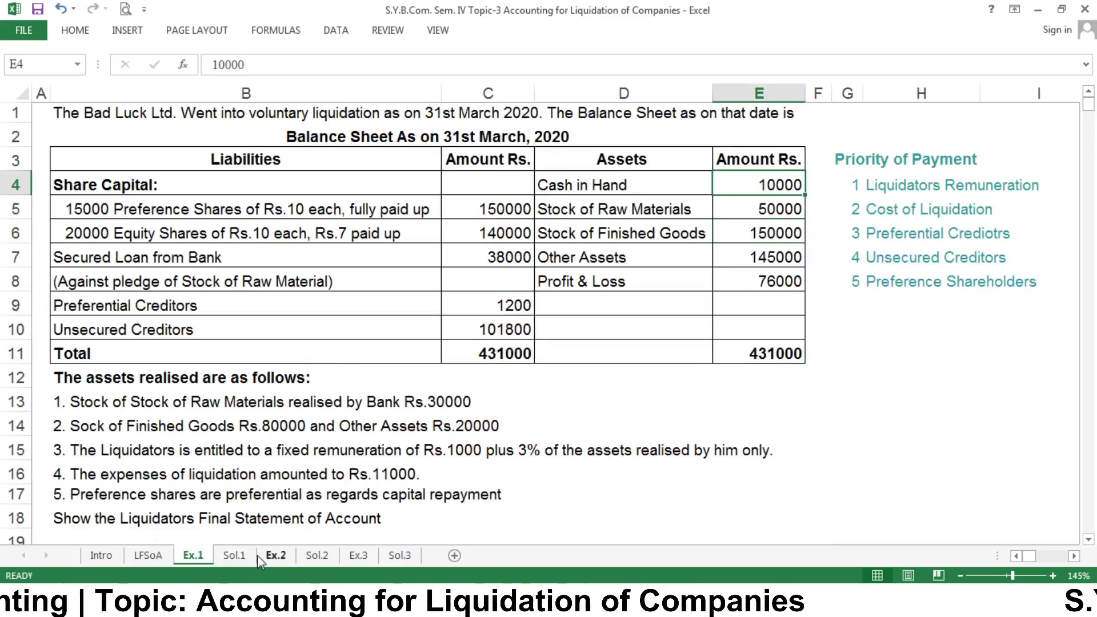
pyautogui.click(235, 555)
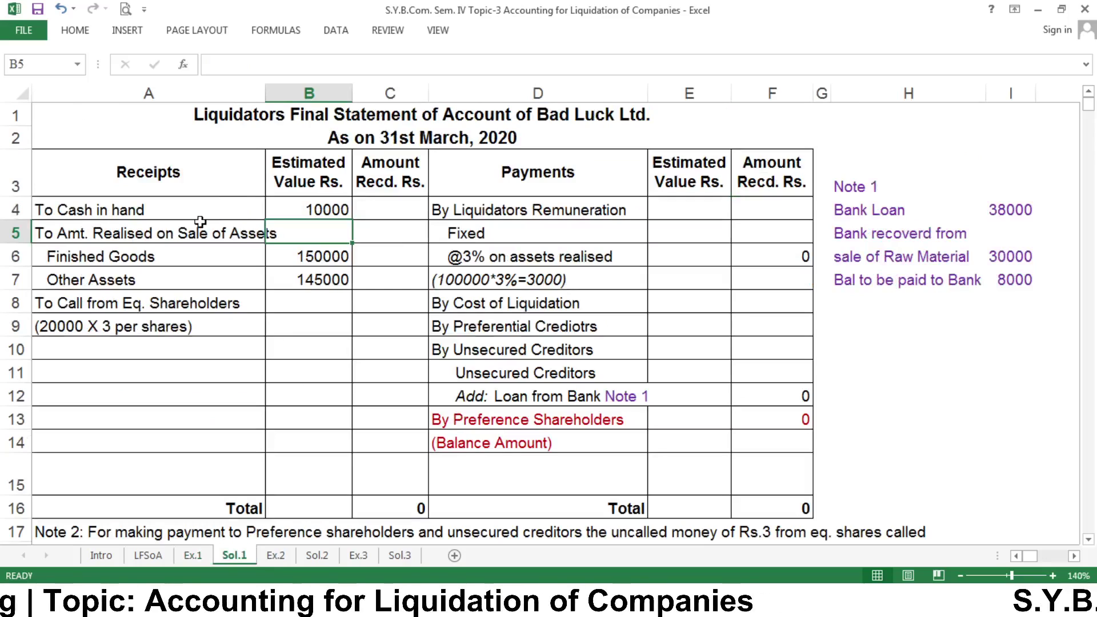
pyautogui.press('Up')
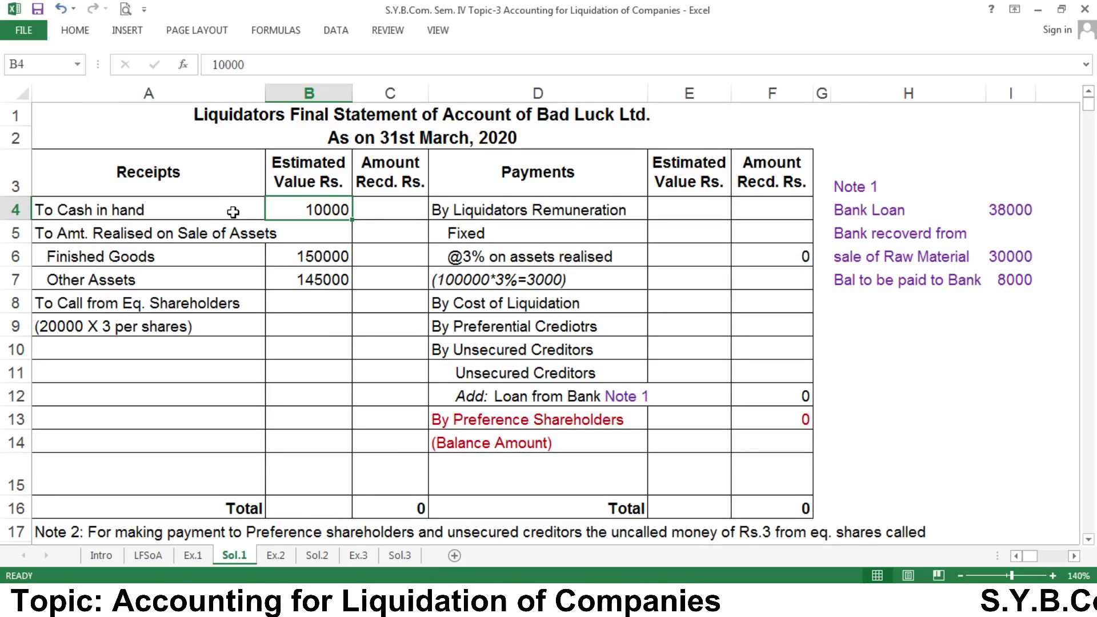
pyautogui.click(370, 210)
pyautogui.write('10000')
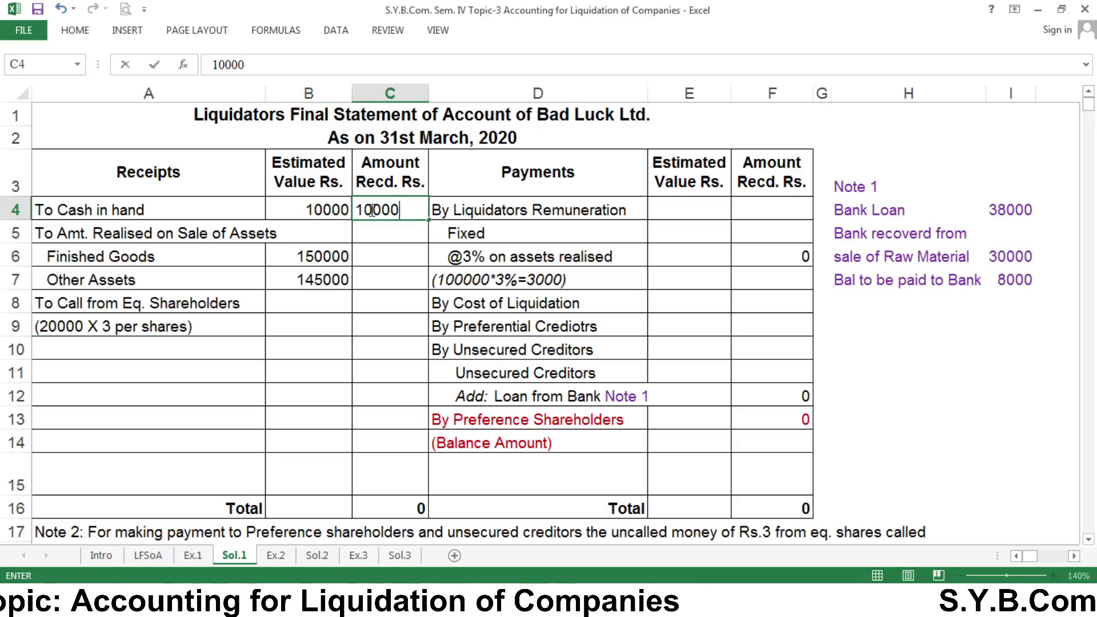
pyautogui.press('Return')
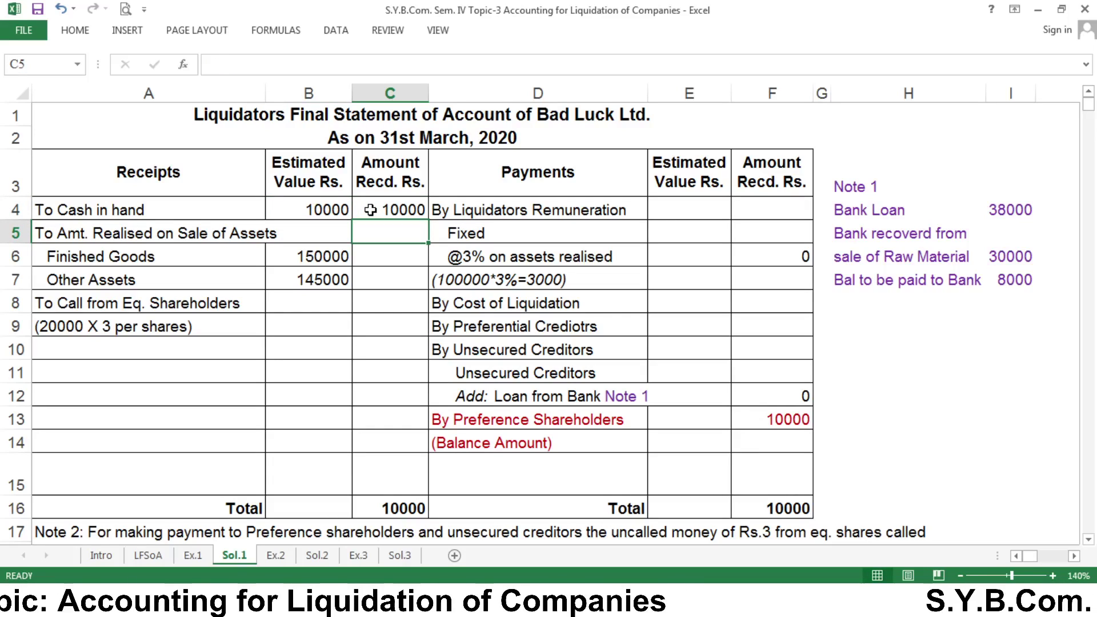
# Step: Check the realised values on Ex.1 and enter amounts received of 80000 for Finished Goods and 20000 for Other Assets on Sol.1
pyautogui.press('Left')
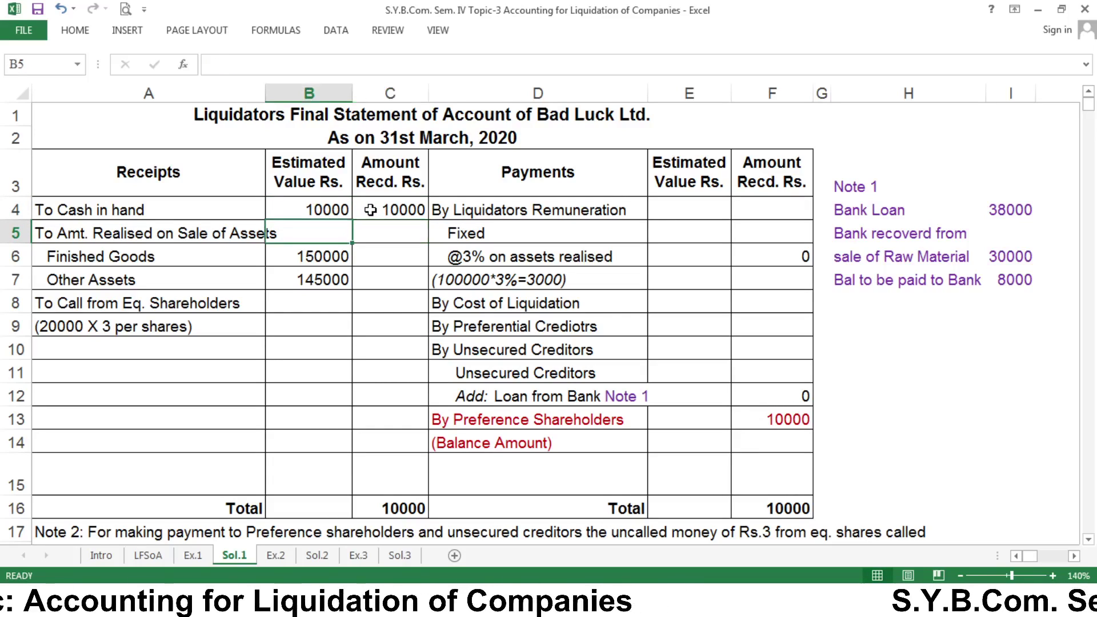
pyautogui.press('Down')
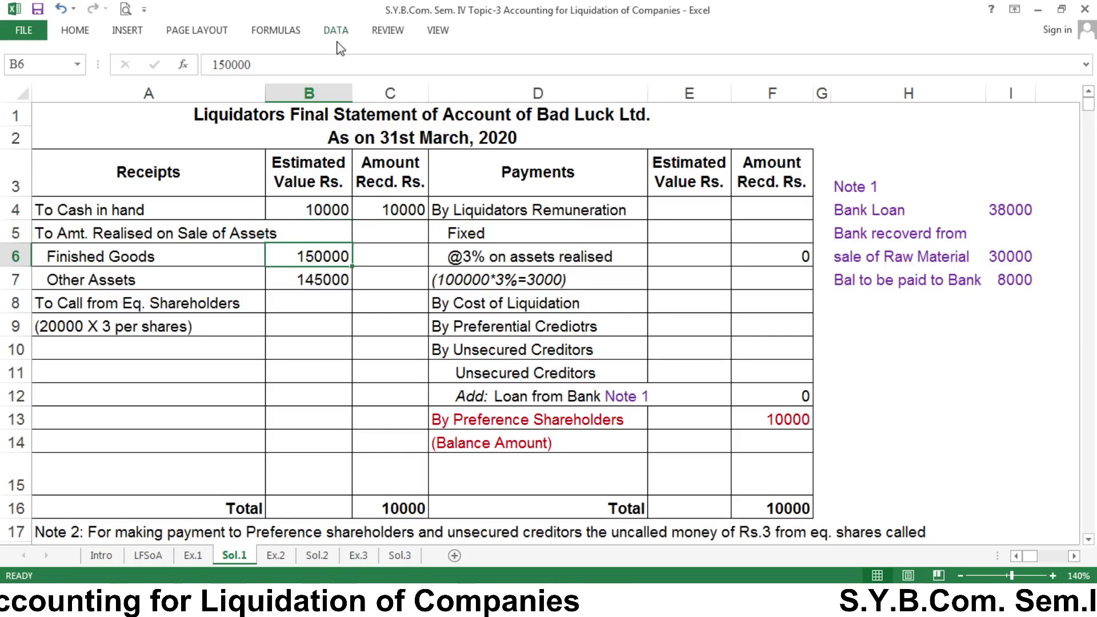
pyautogui.click(317, 277)
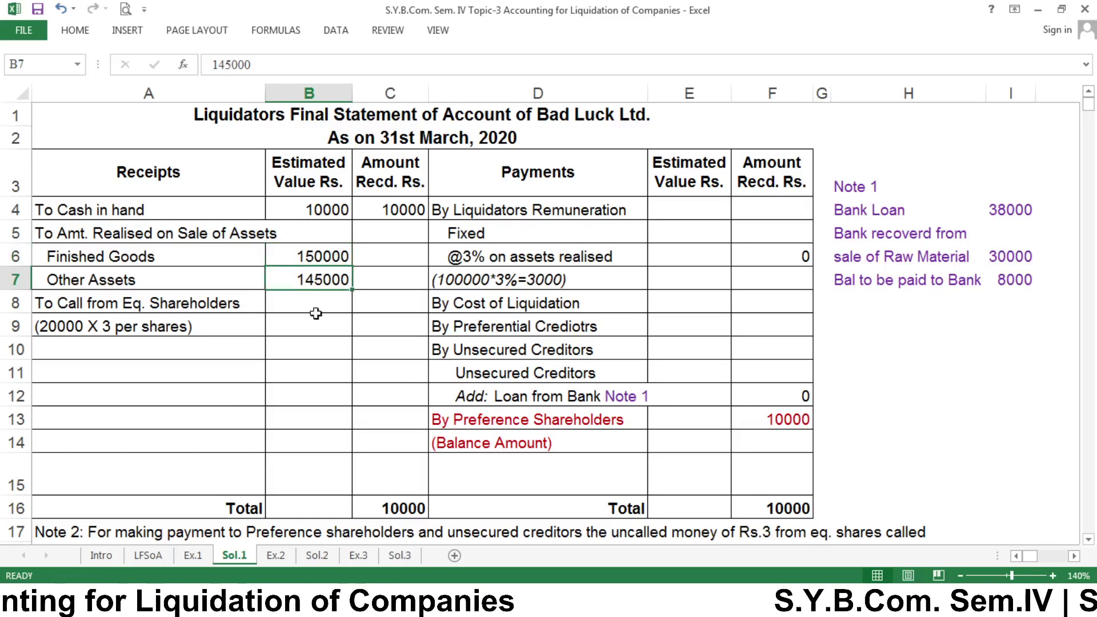
pyautogui.click(194, 555)
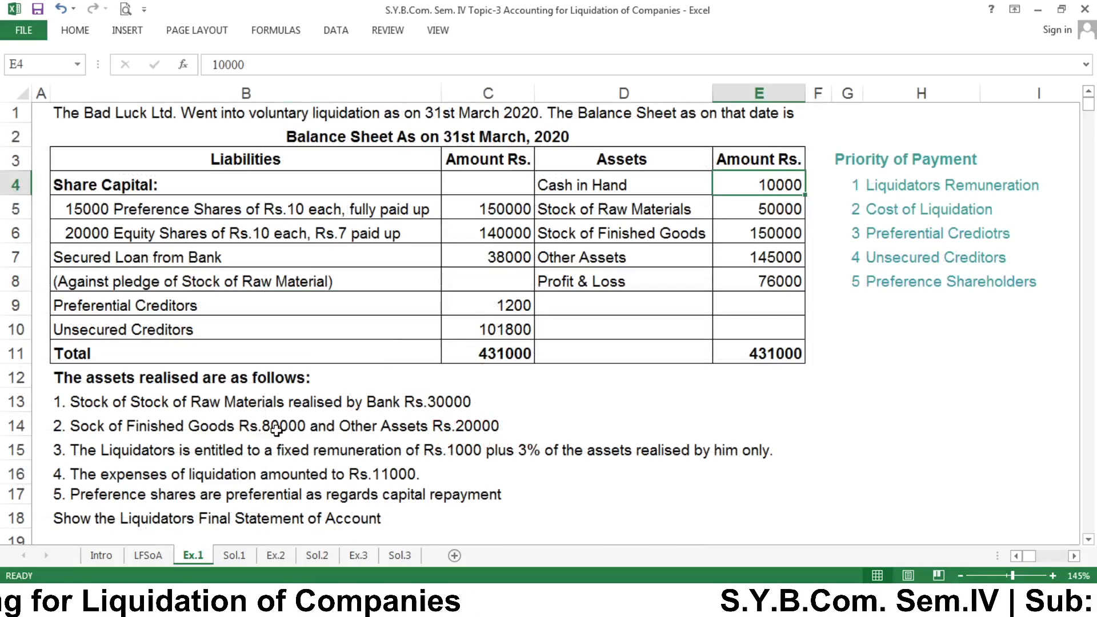
pyautogui.click(241, 554)
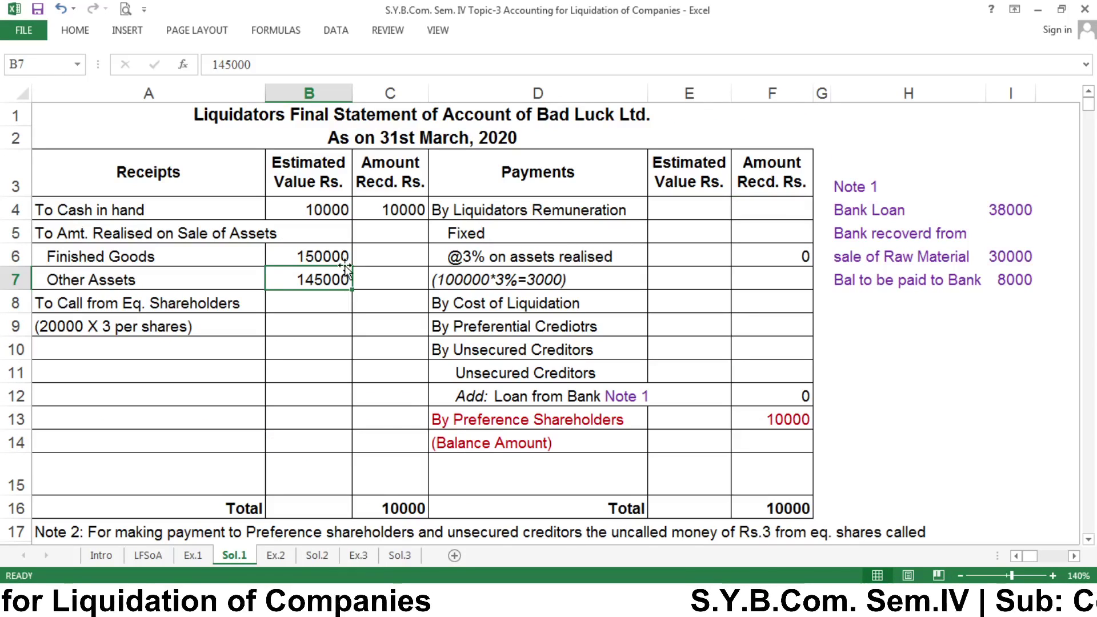
pyautogui.click(372, 257)
pyautogui.write('80000')
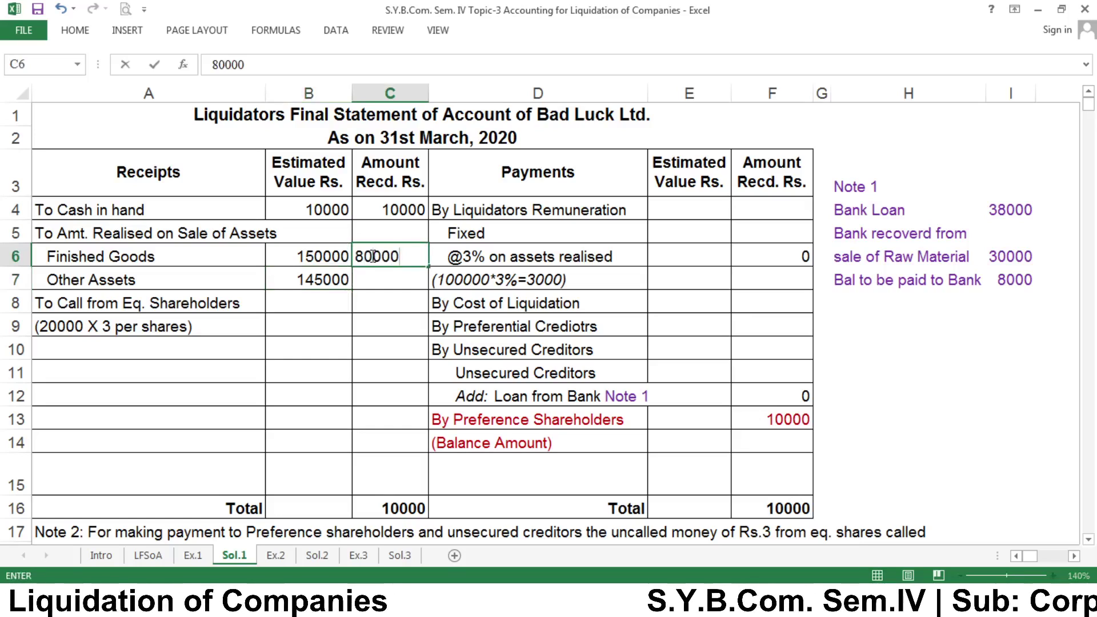
pyautogui.press('Return')
pyautogui.write('20000')
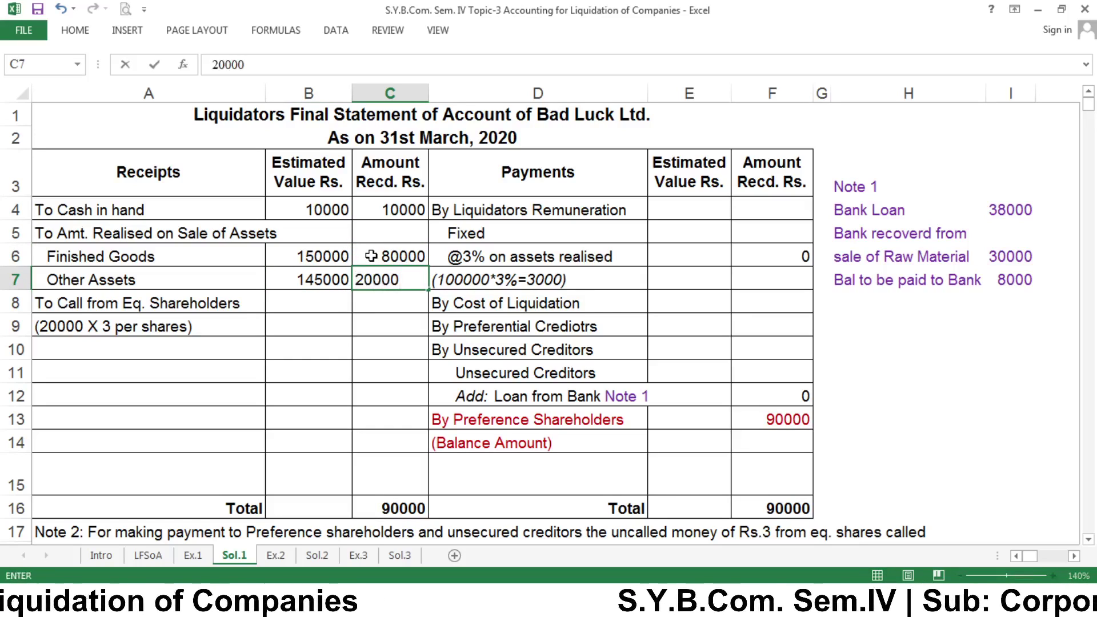
pyautogui.press('Return')
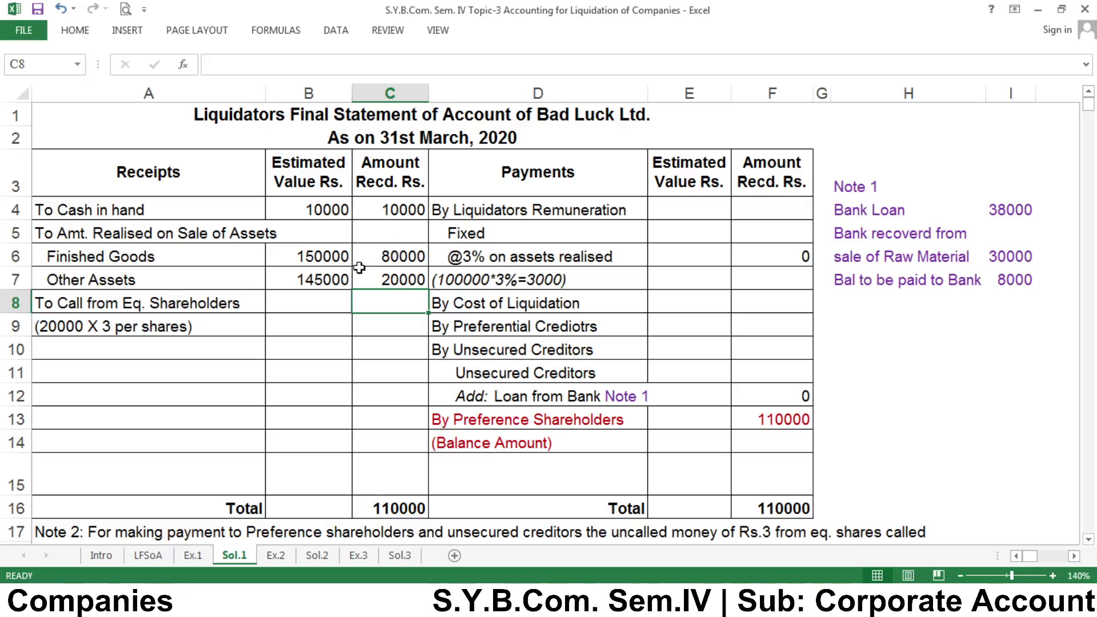
# Step: Check the remuneration terms on Ex.1 and enter the liquidator's remuneration on Sol.1: 1000 fixed and 3000 for 3% on assets realised
pyautogui.click(193, 555)
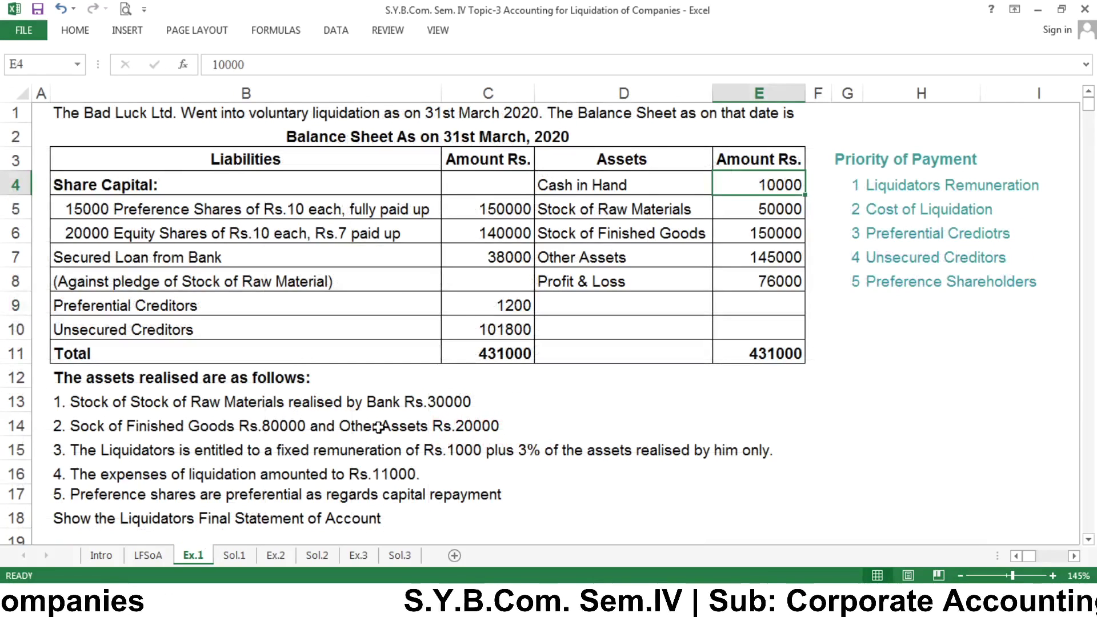
pyautogui.click(233, 555)
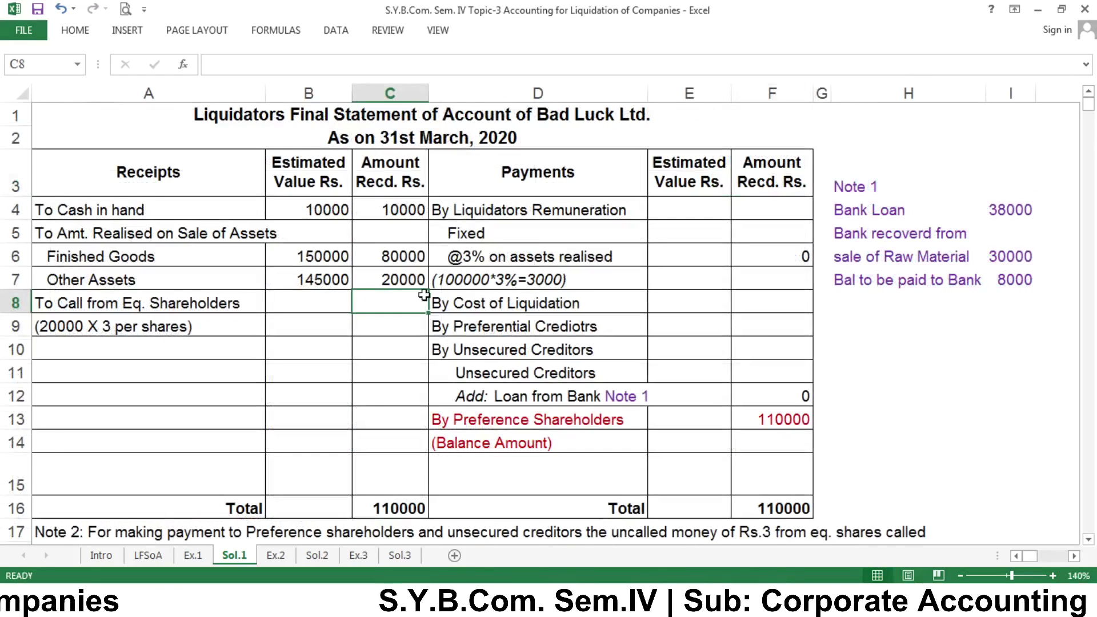
pyautogui.click(497, 233)
pyautogui.click(687, 243)
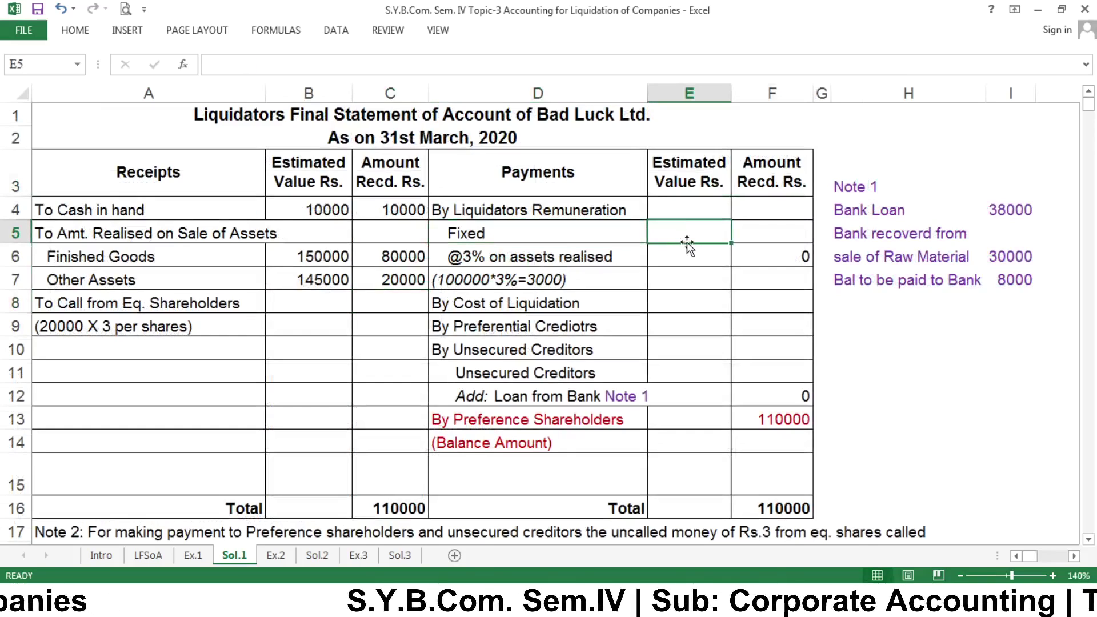
pyautogui.press('Return')
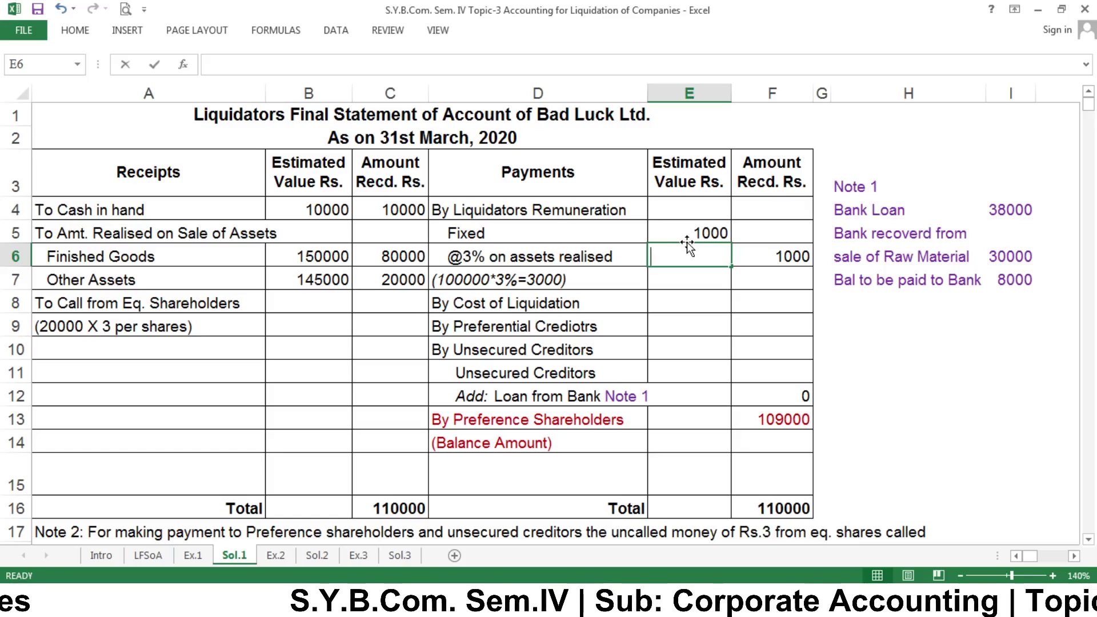
pyautogui.press('Return')
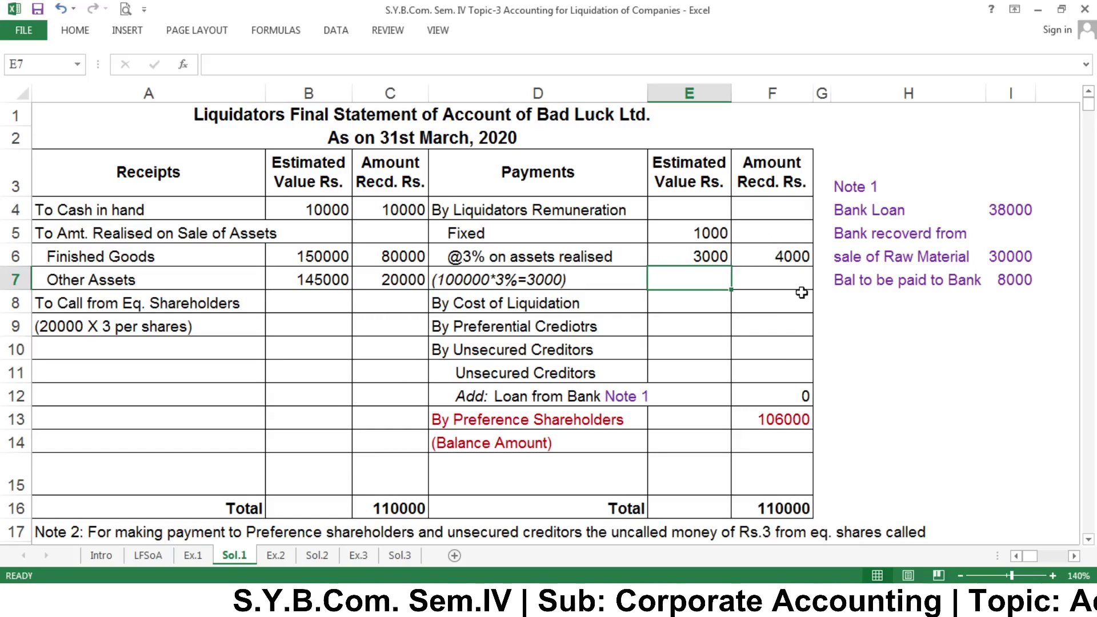
pyautogui.click(355, 293)
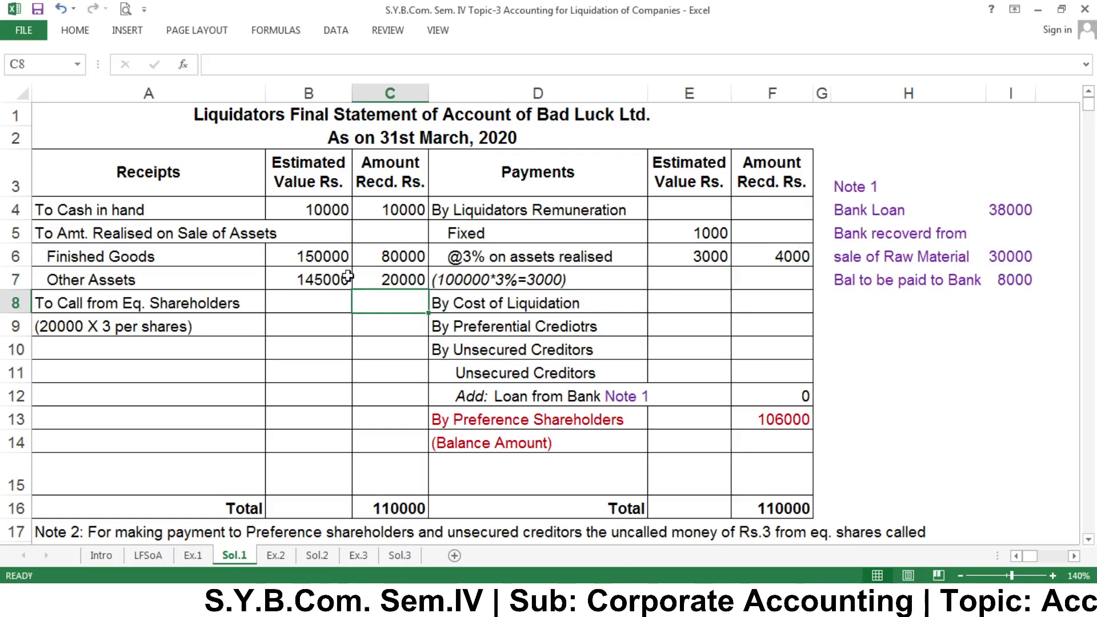
pyautogui.click(971, 326)
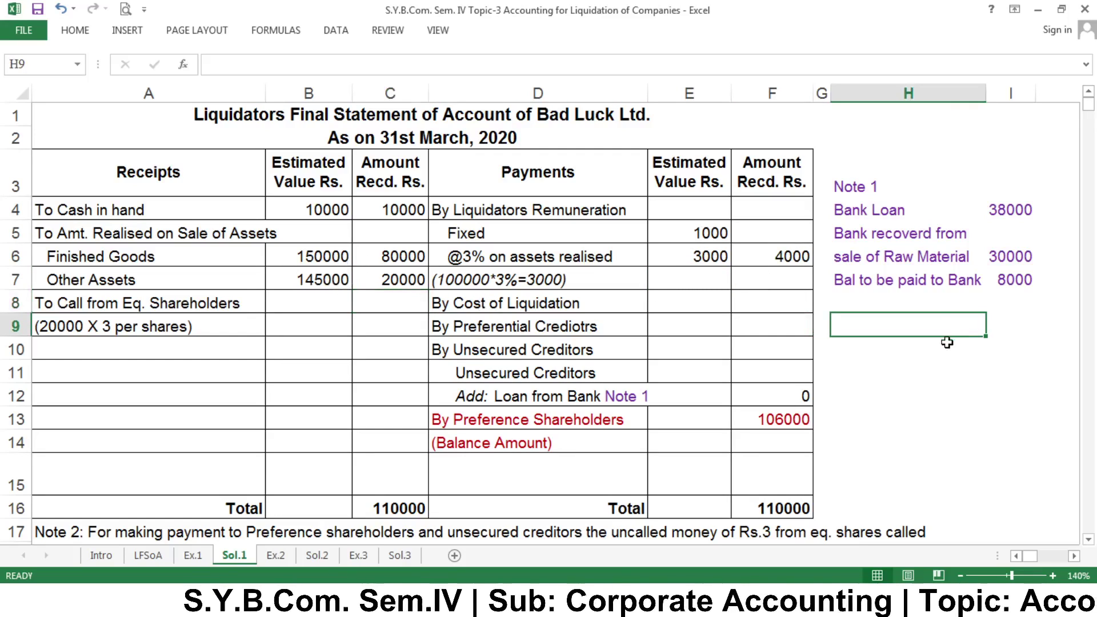
pyautogui.click(997, 332)
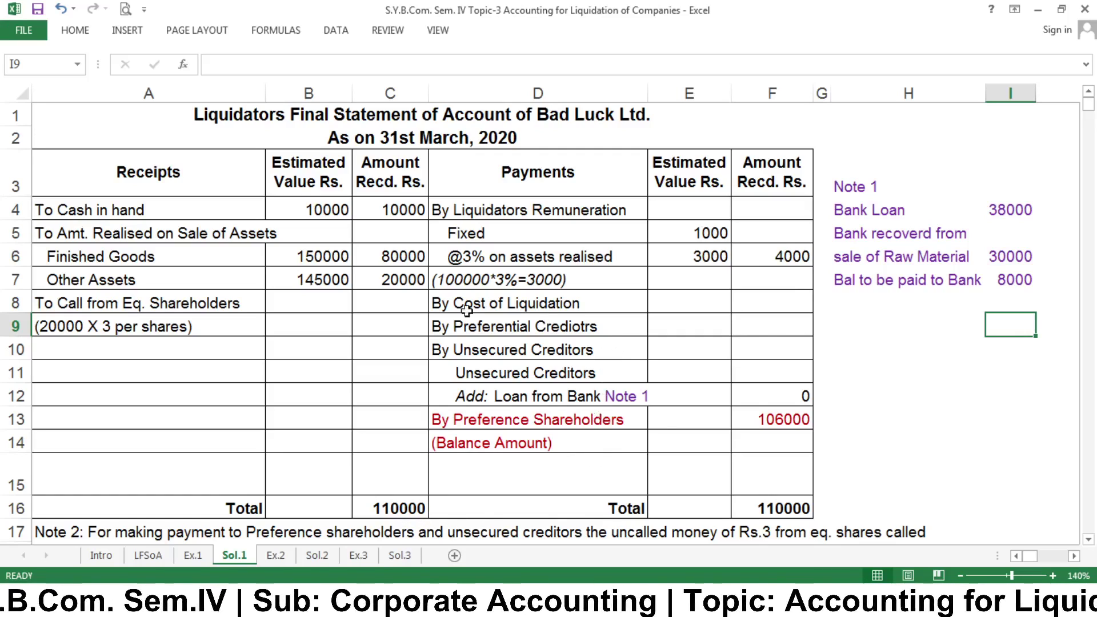
# Step: Check the priority of payment and liquidation expenses on Ex.1, and enter 11000 as the amount for Cost of Liquidation on Sol.1
pyautogui.click(617, 302)
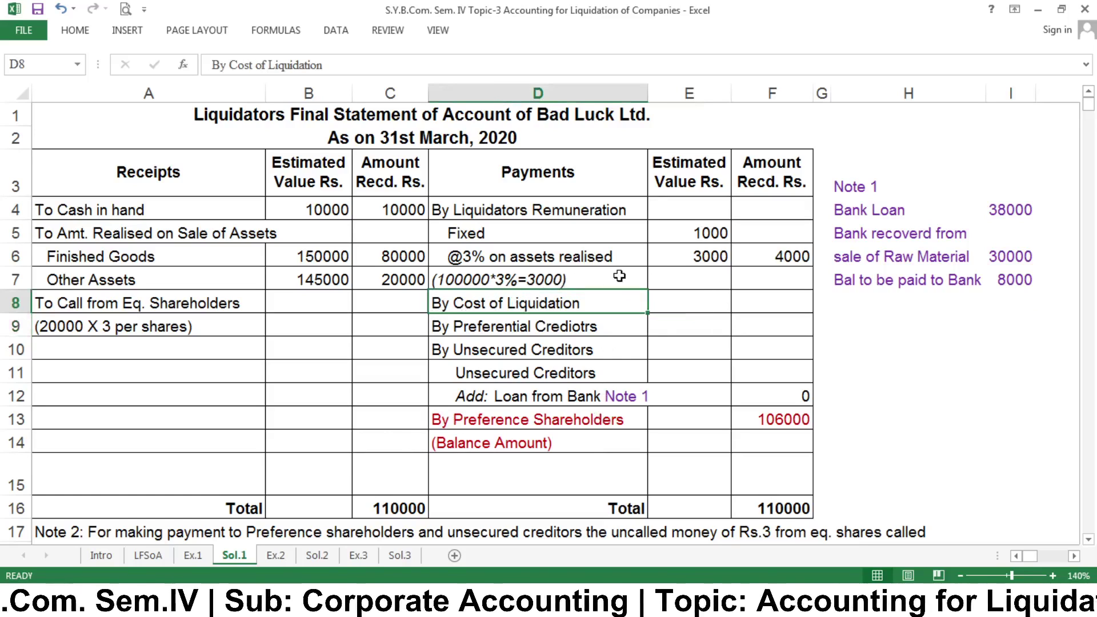
pyautogui.click(621, 276)
pyautogui.click(201, 556)
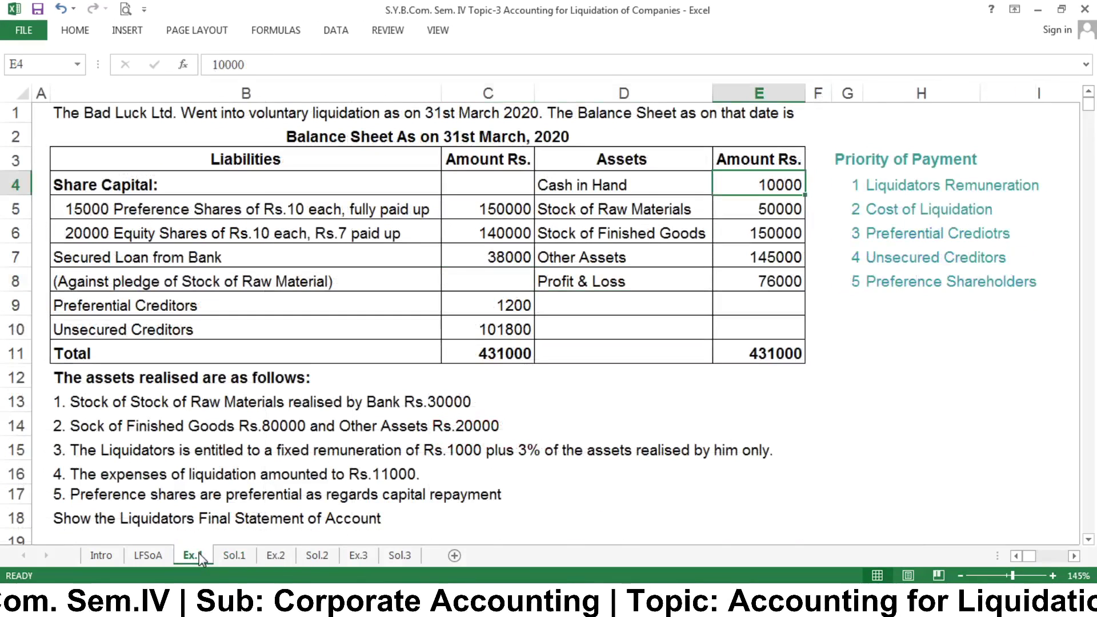
pyautogui.click(865, 210)
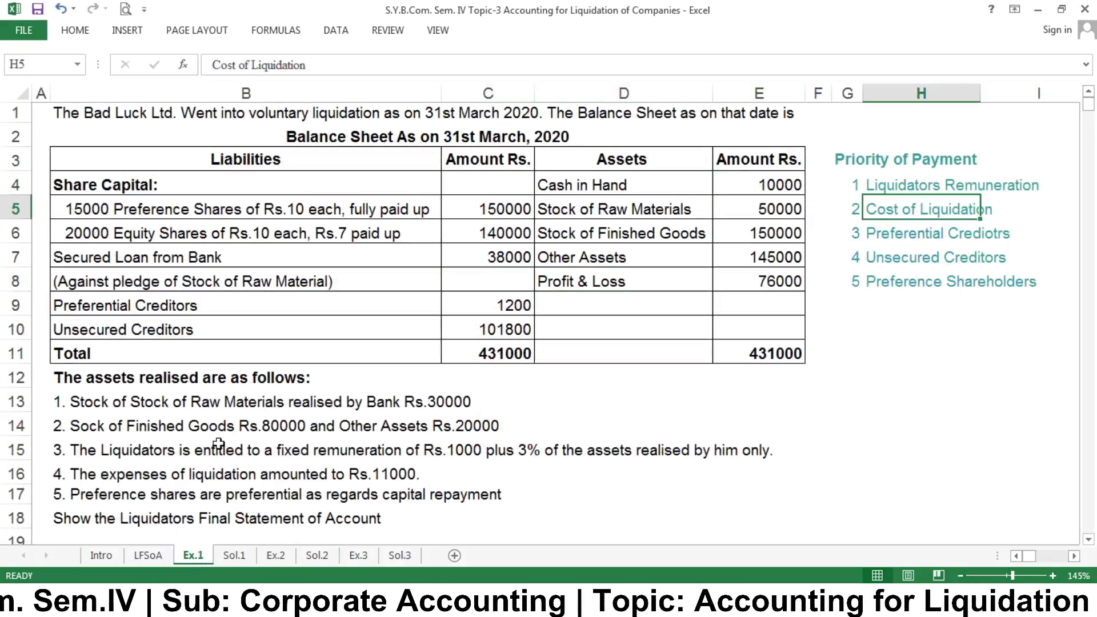
pyautogui.click(241, 554)
pyautogui.press('Down')
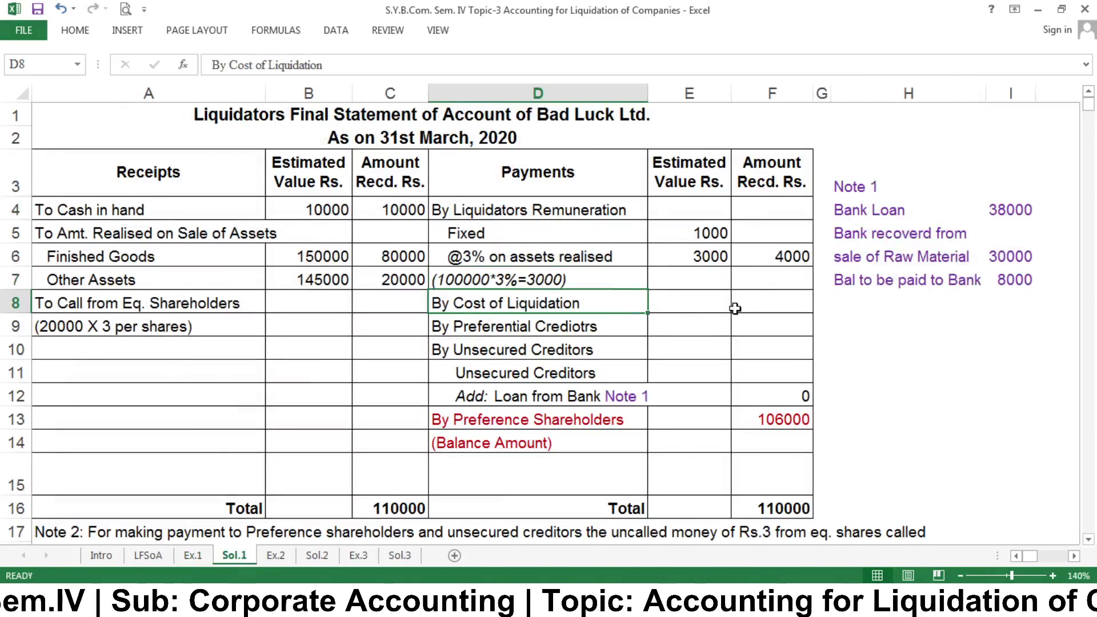
pyautogui.click(761, 305)
pyautogui.write('11000')
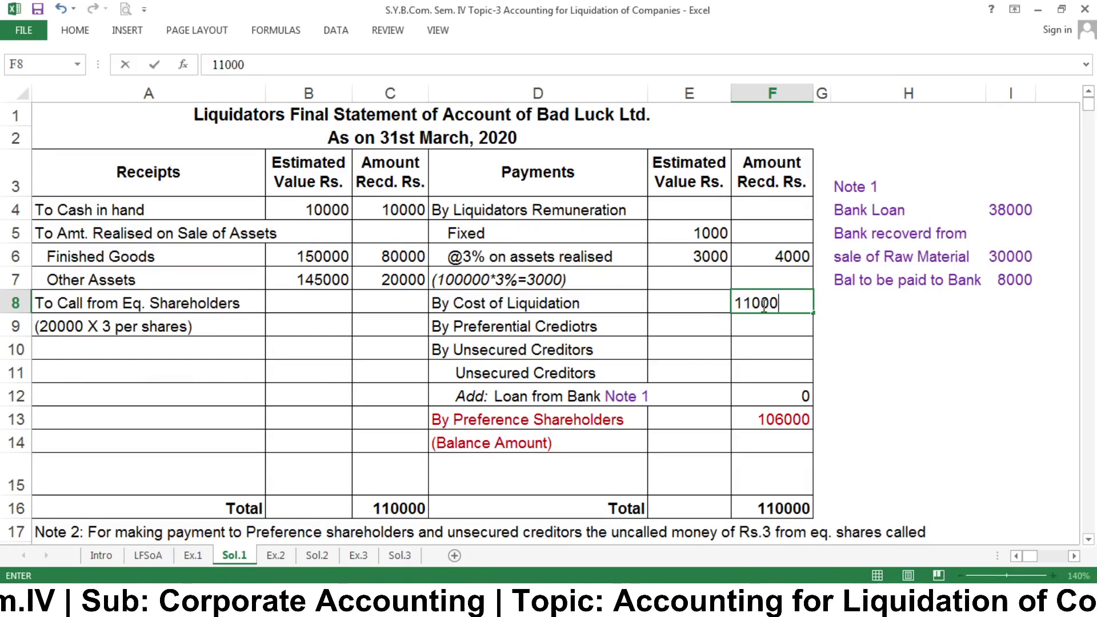
pyautogui.press('Return')
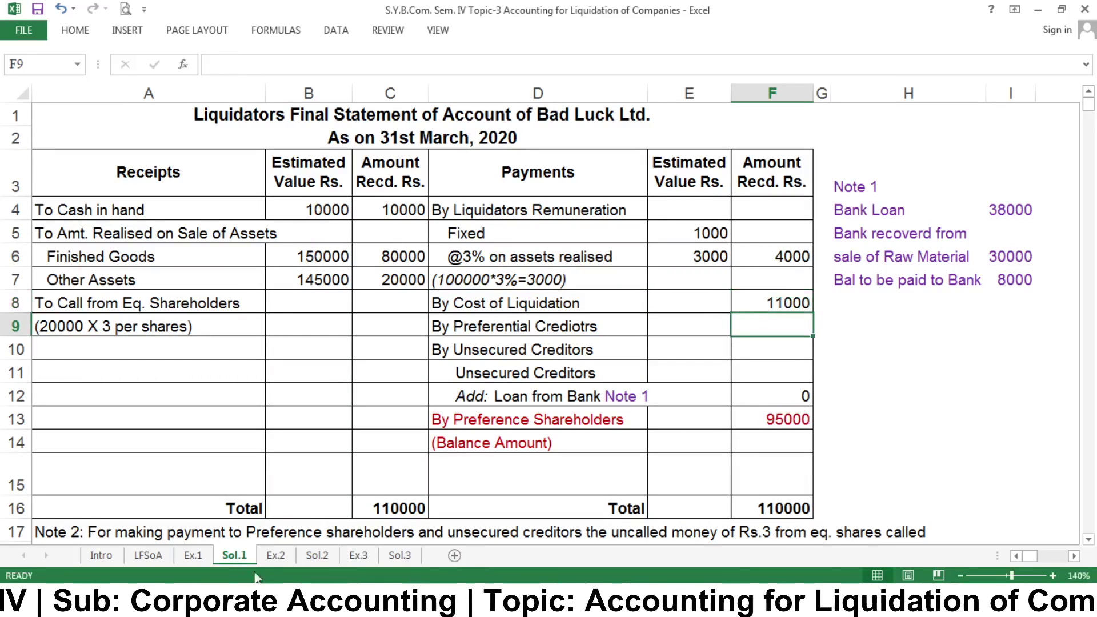
# Step: Look up the preferential creditors on Ex.1 and enter 1200 as their payment amount on Sol.1
pyautogui.click(194, 555)
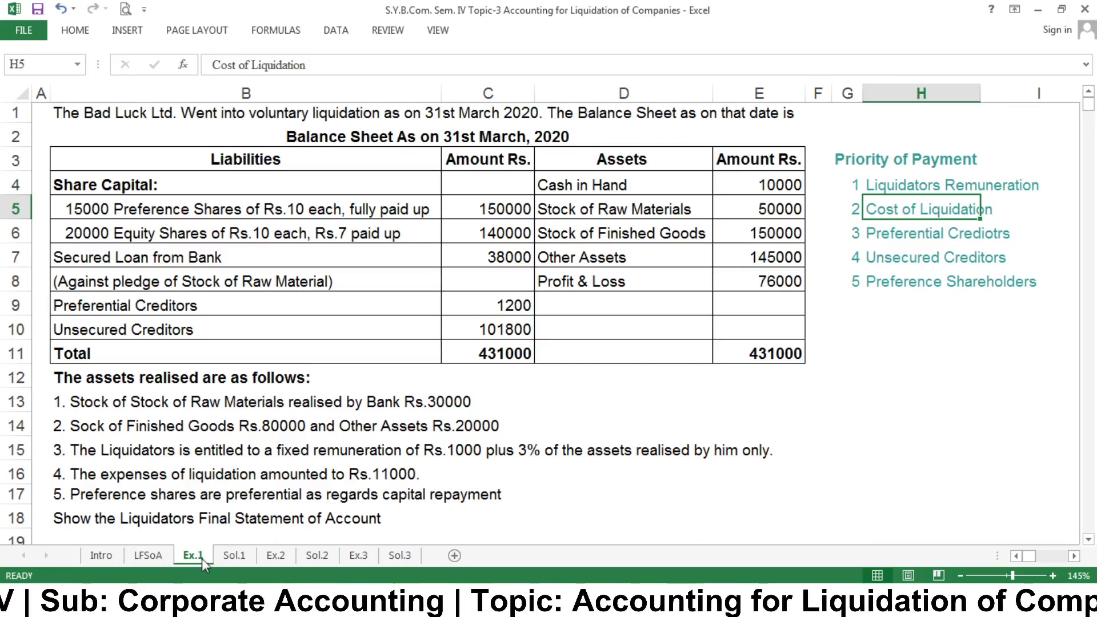
pyautogui.click(890, 234)
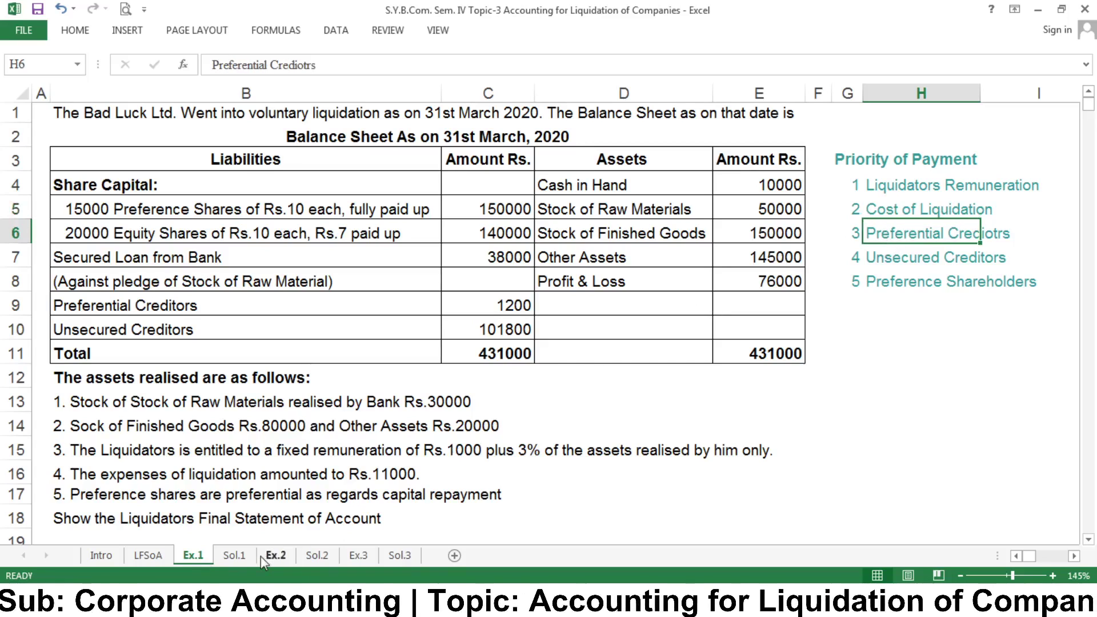
pyautogui.click(234, 555)
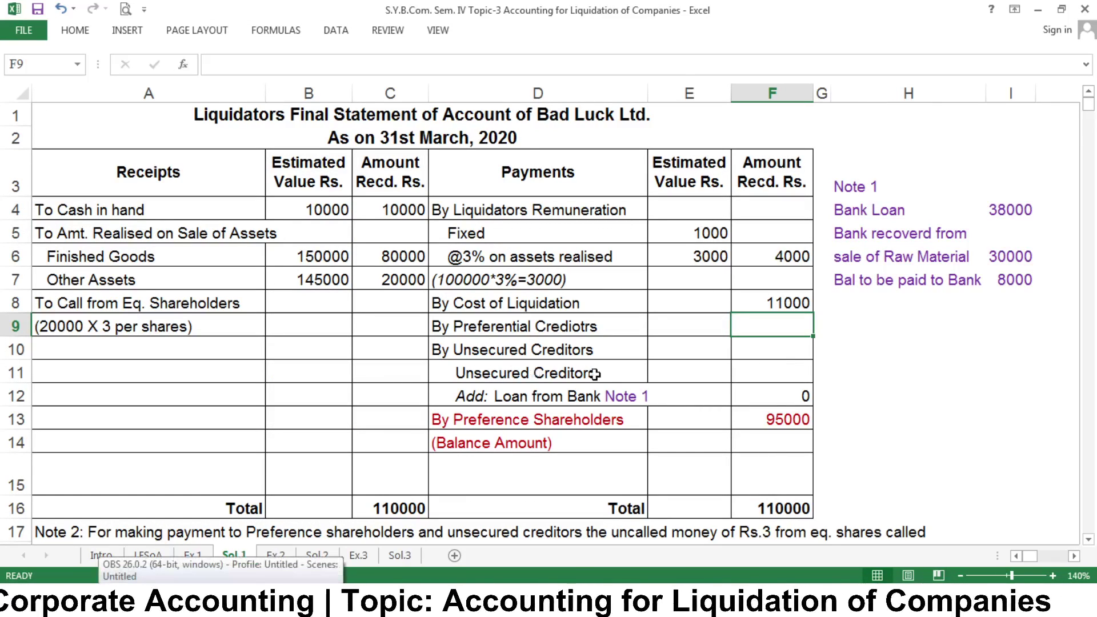
pyautogui.write('1200')
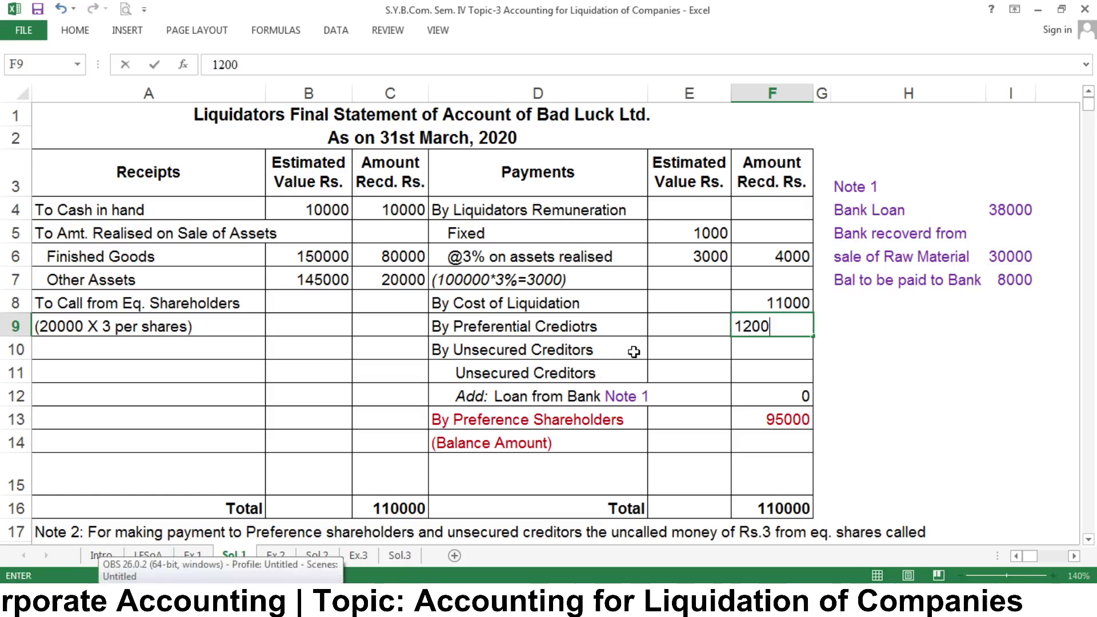
pyautogui.press('Return')
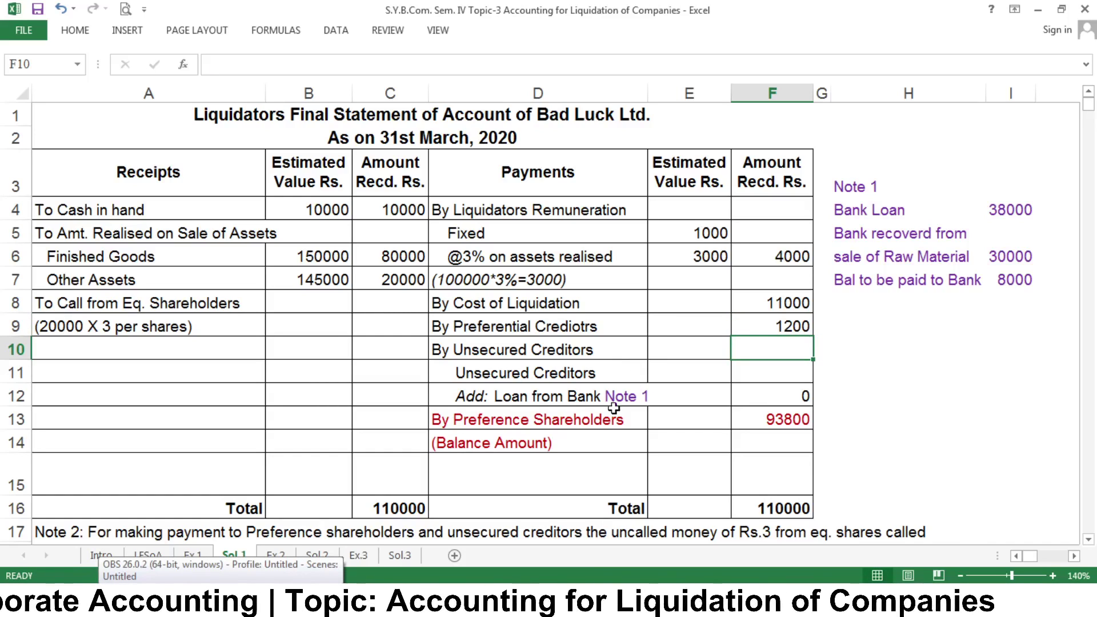
# Step: Look up the unsecured creditors, the secured bank loan and the raw material stock realised by the bank on Ex.1
pyautogui.click(193, 555)
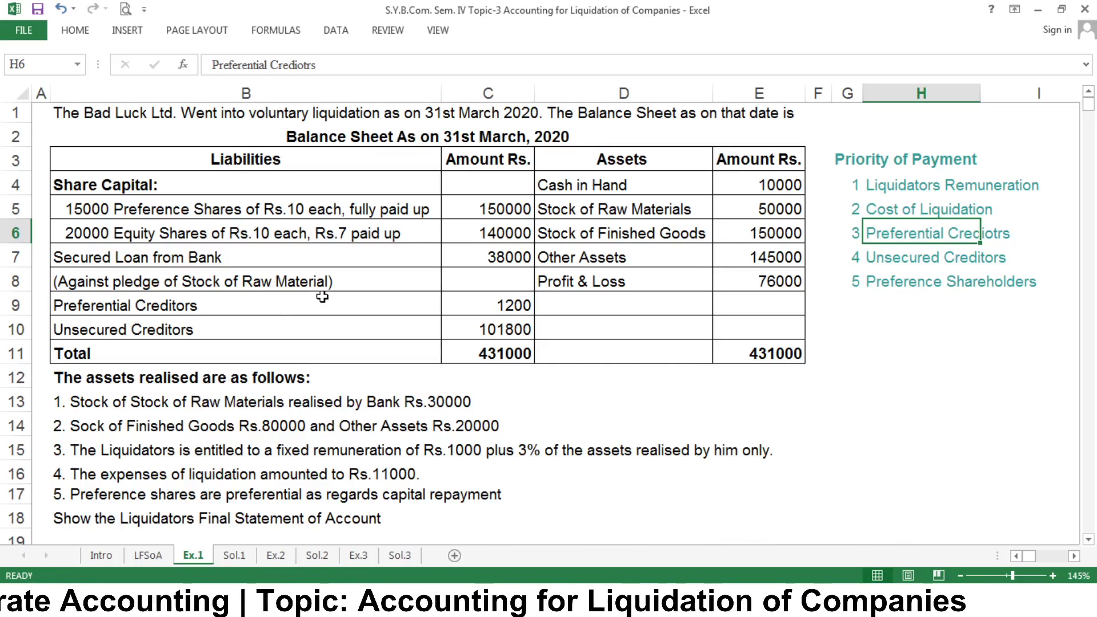
pyautogui.click(225, 554)
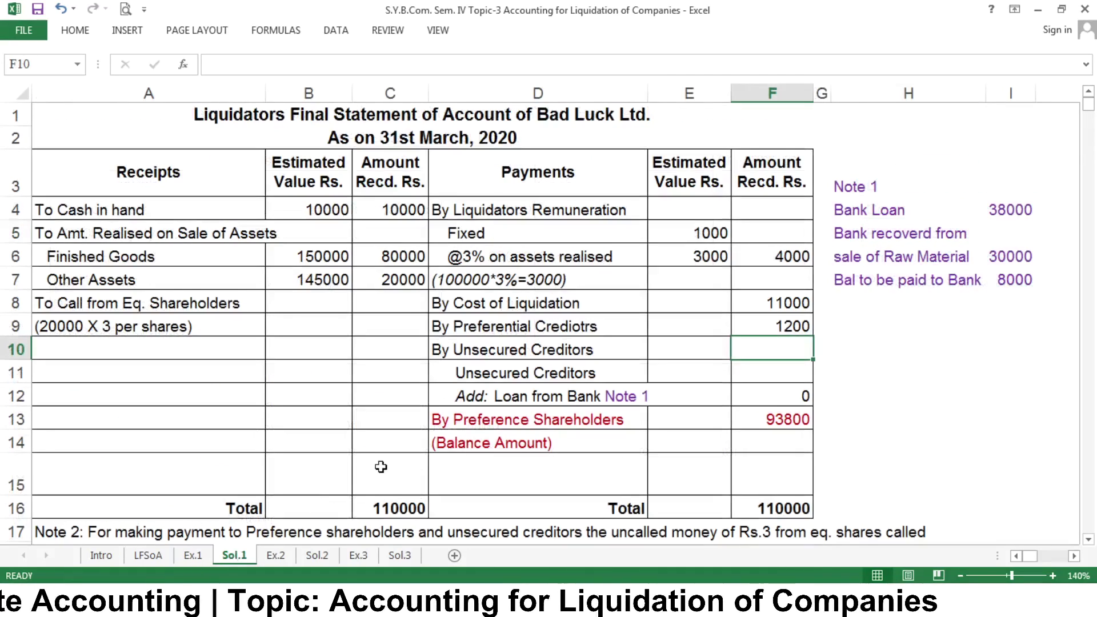
pyautogui.click(194, 554)
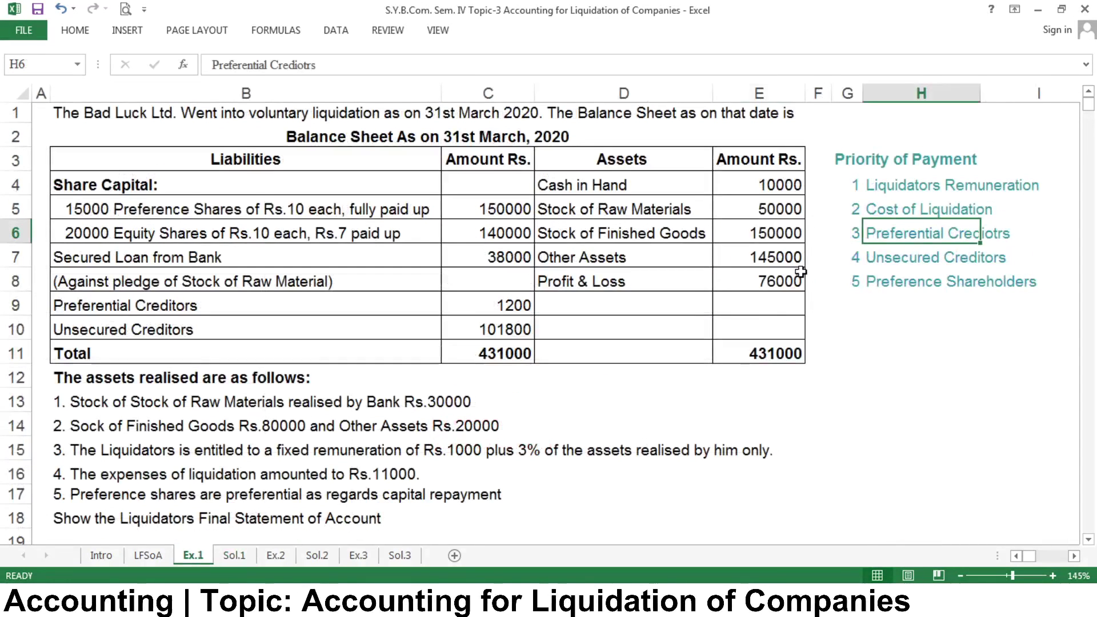
pyautogui.click(880, 261)
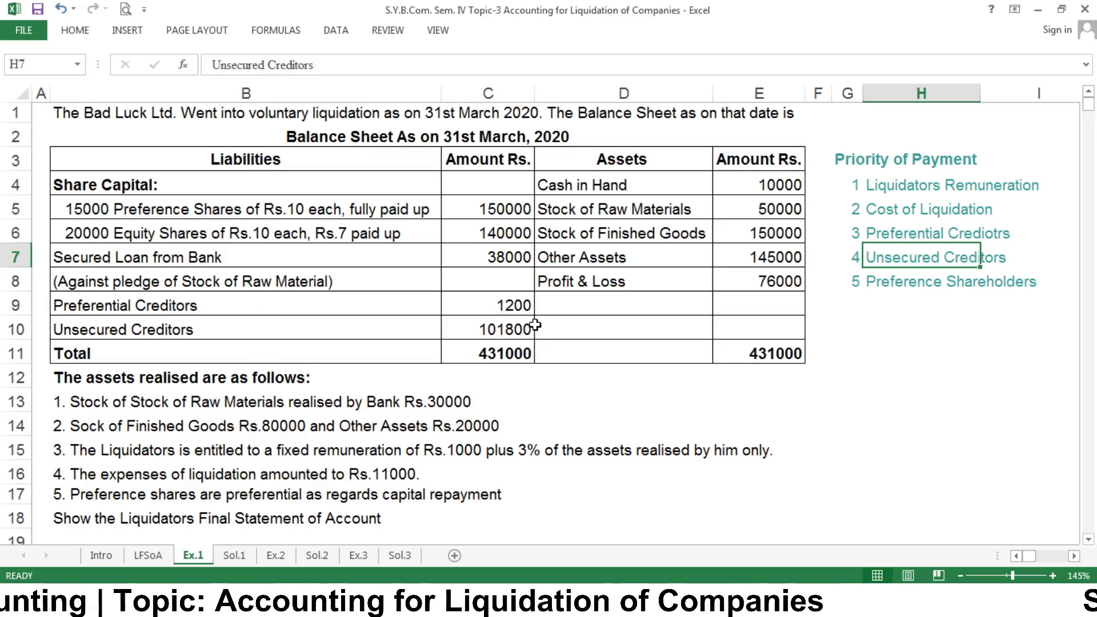
pyautogui.click(510, 326)
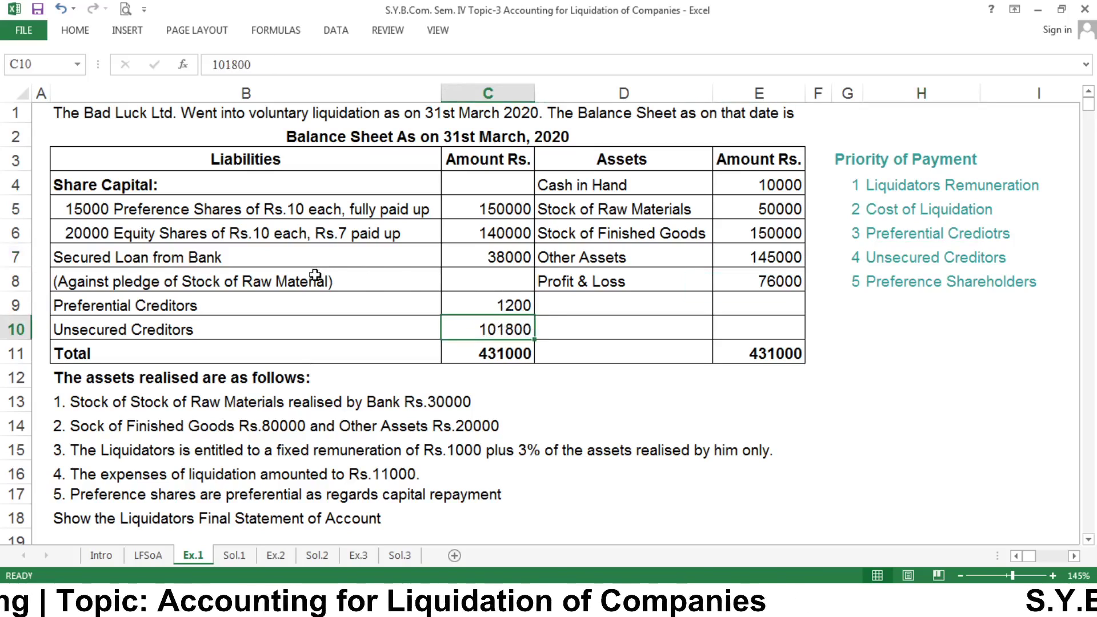
pyautogui.click(189, 260)
pyautogui.click(525, 249)
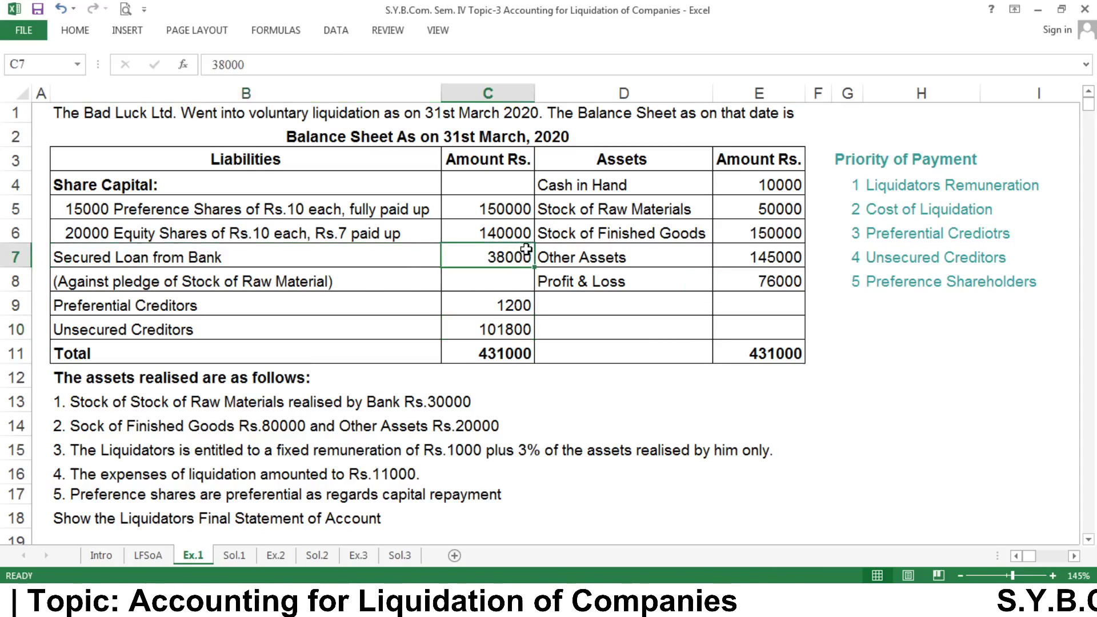
pyautogui.click(311, 397)
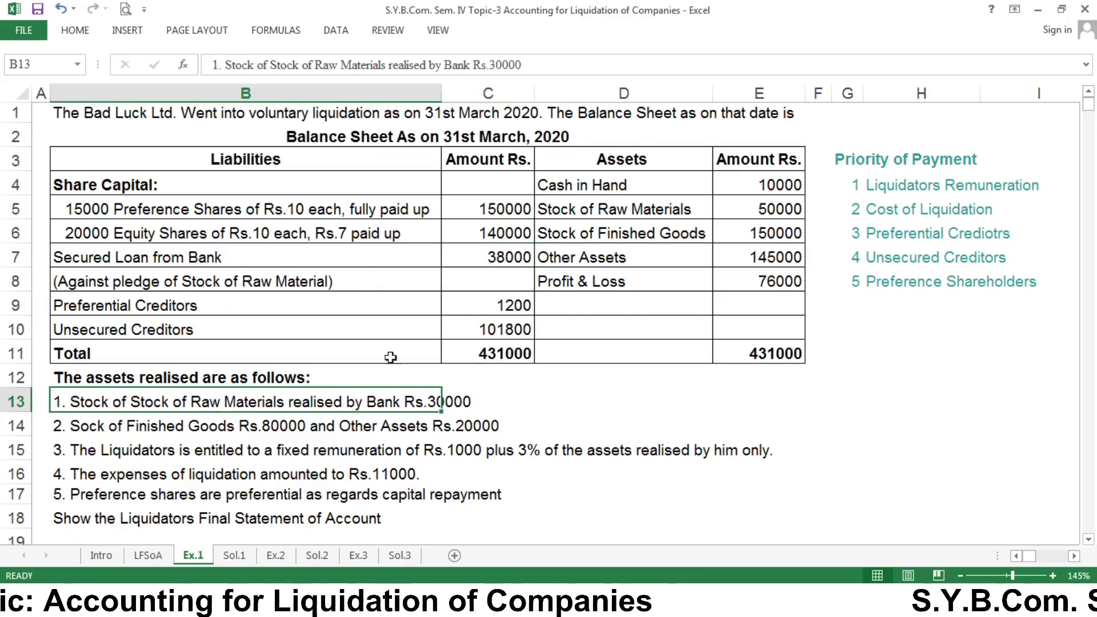
# Step: Review the bank loan balance in Note 1 on Sol.1 and enter 8000 in E12 for Loan from Bank
pyautogui.click(246, 553)
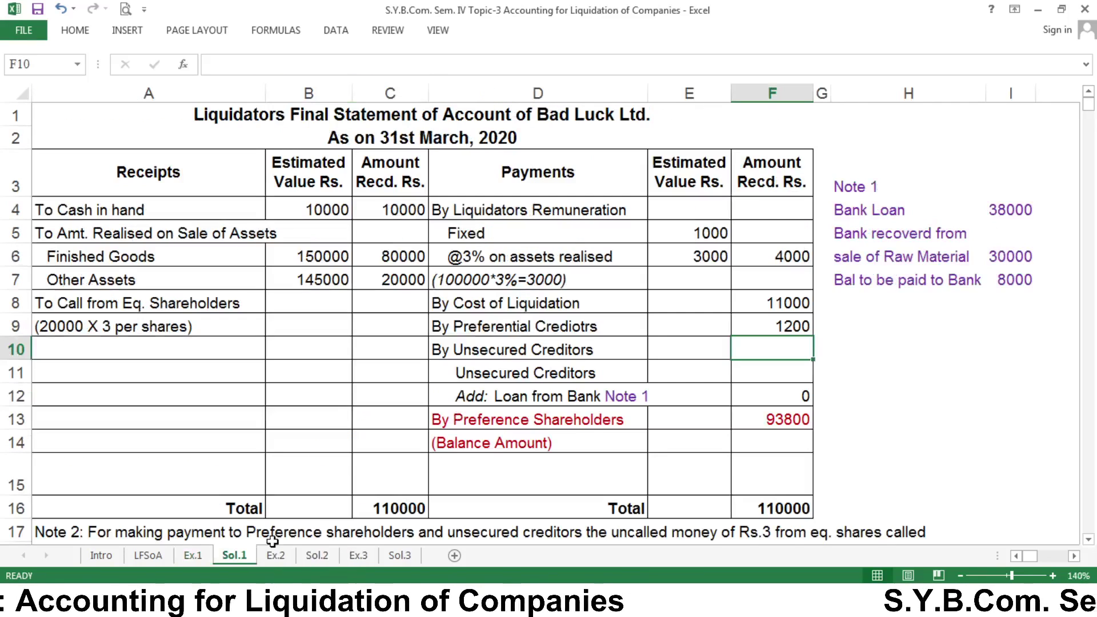
pyautogui.click(1010, 209)
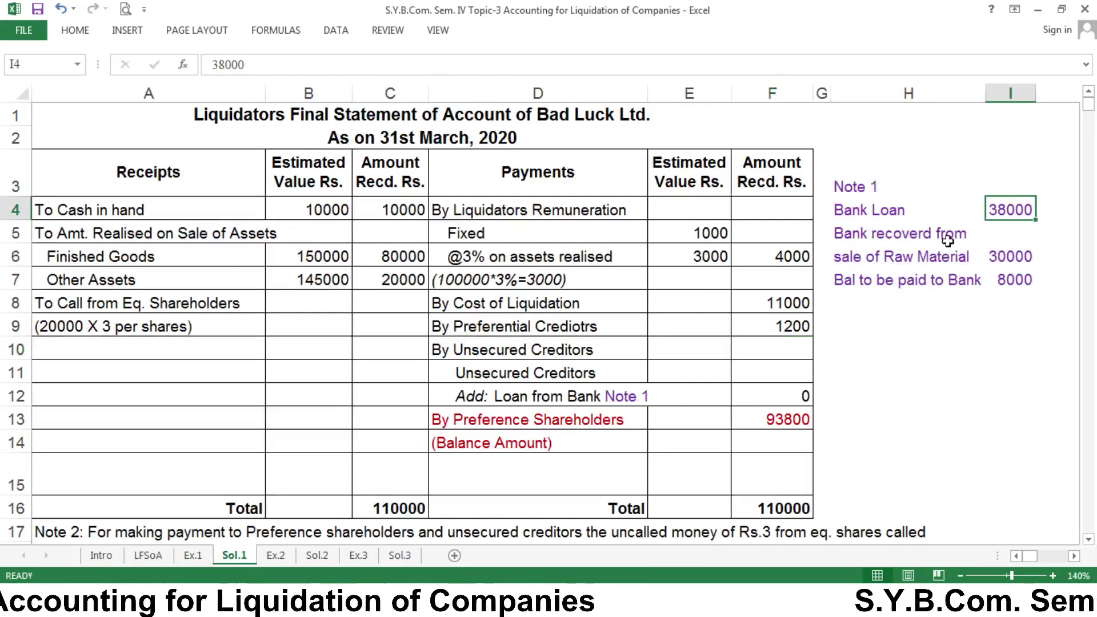
pyautogui.click(948, 239)
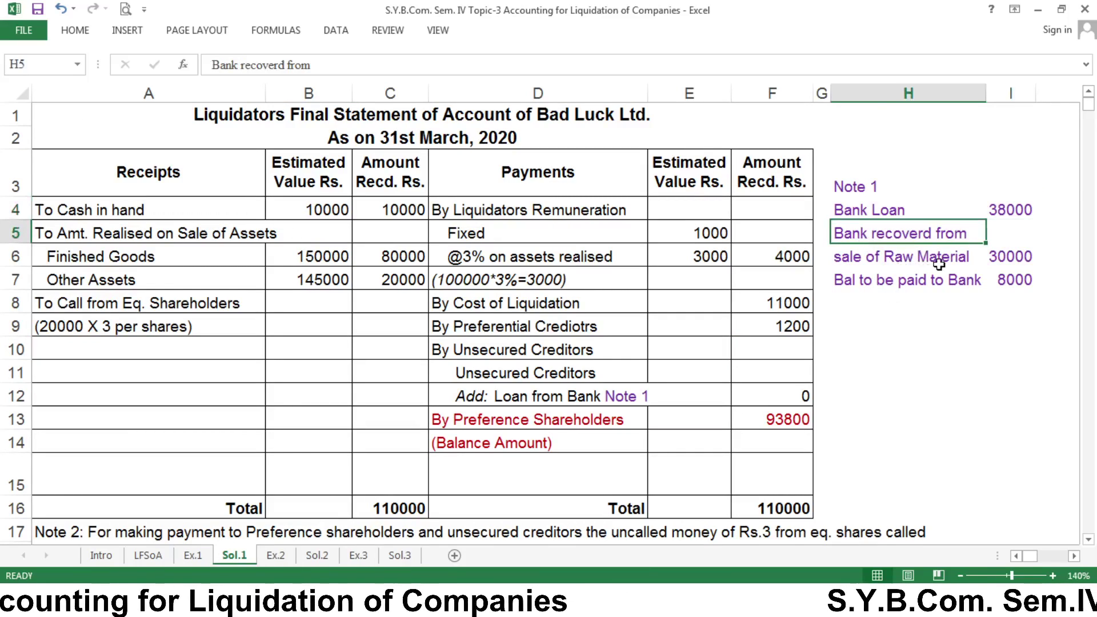
pyautogui.click(998, 257)
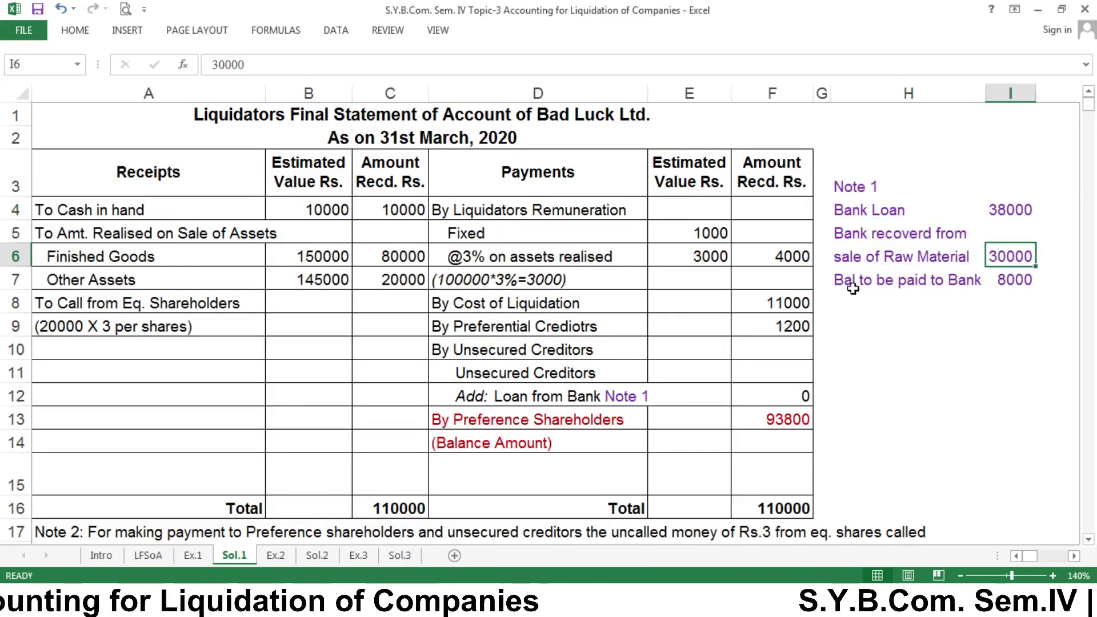
pyautogui.click(1008, 282)
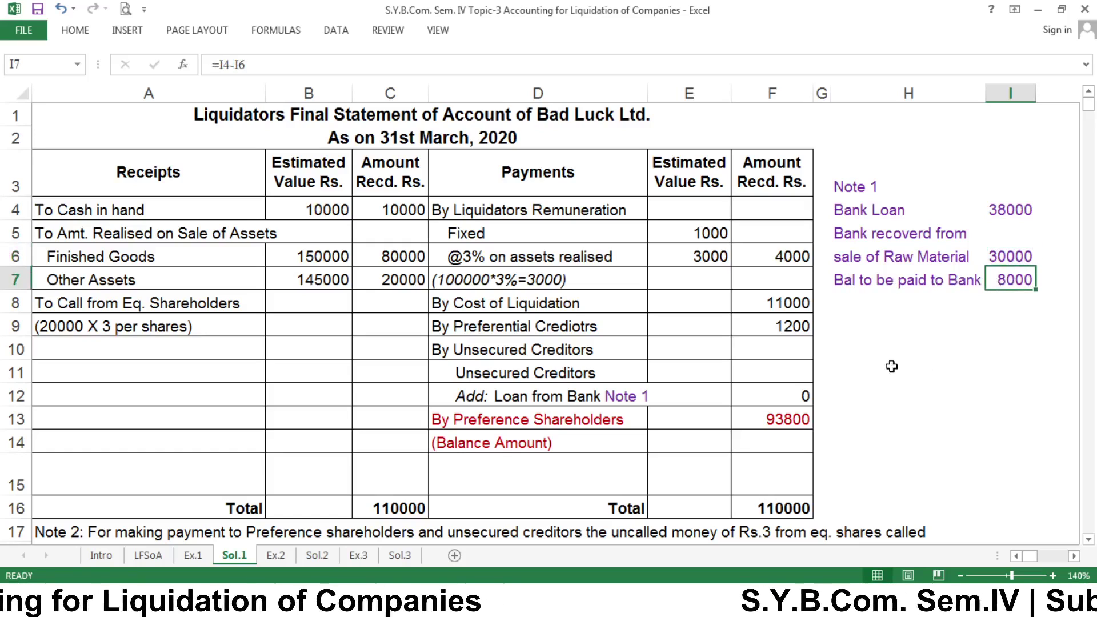
pyautogui.click(687, 395)
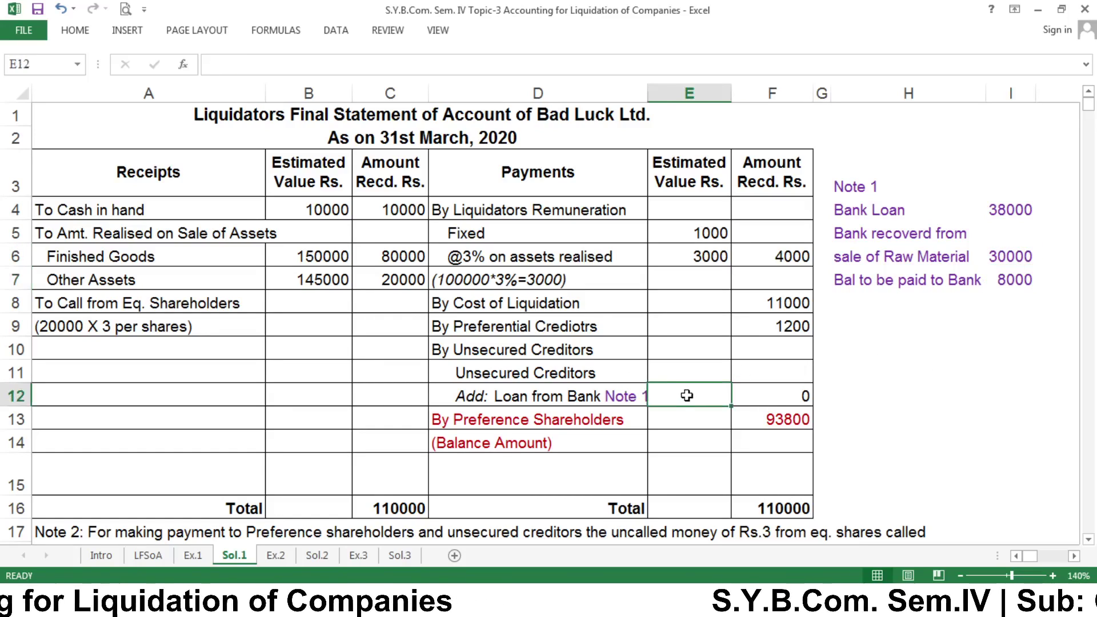
pyautogui.write('10')
pyautogui.press('BackSpace')
pyautogui.press('BackSpace')
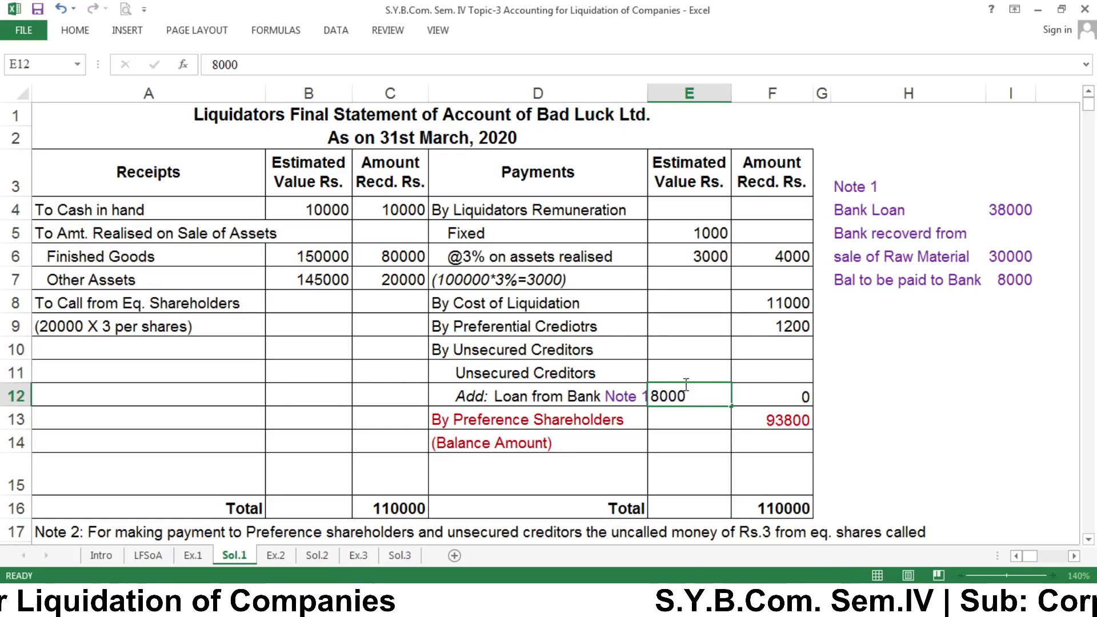
# Step: Enter 101800 in E11 for Unsecured Creditors
pyautogui.press('Up')
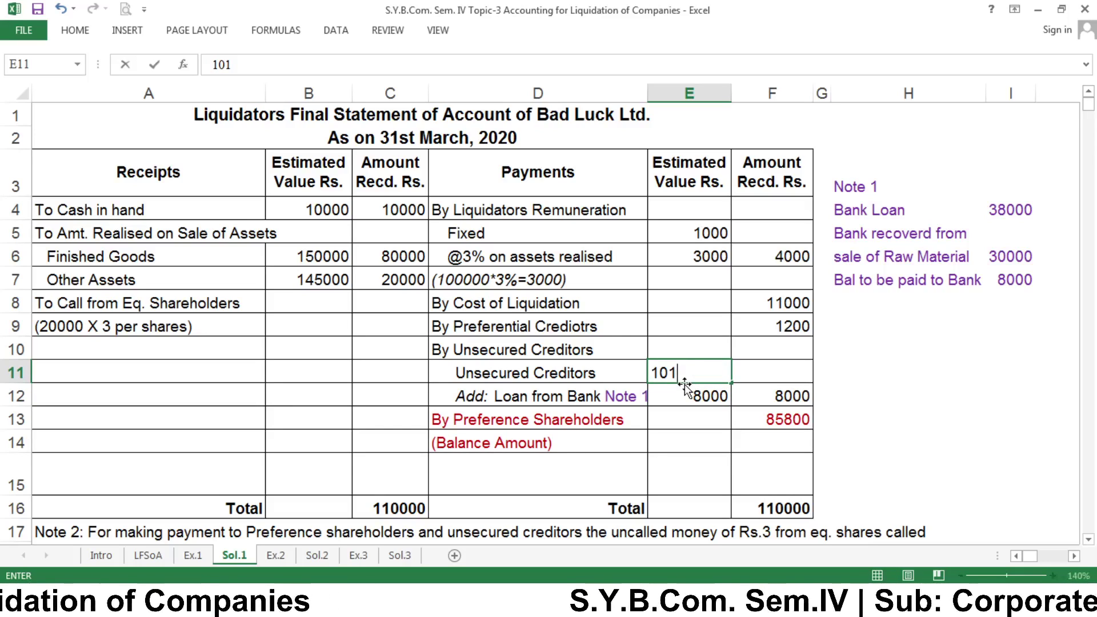
pyautogui.write('101800')
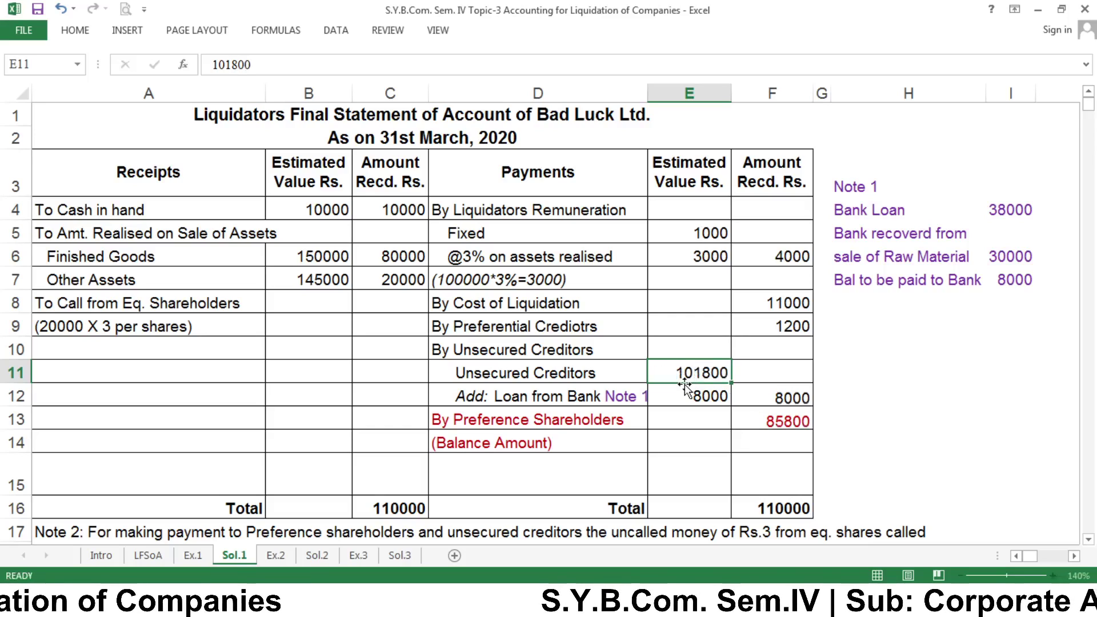
pyautogui.press('Return')
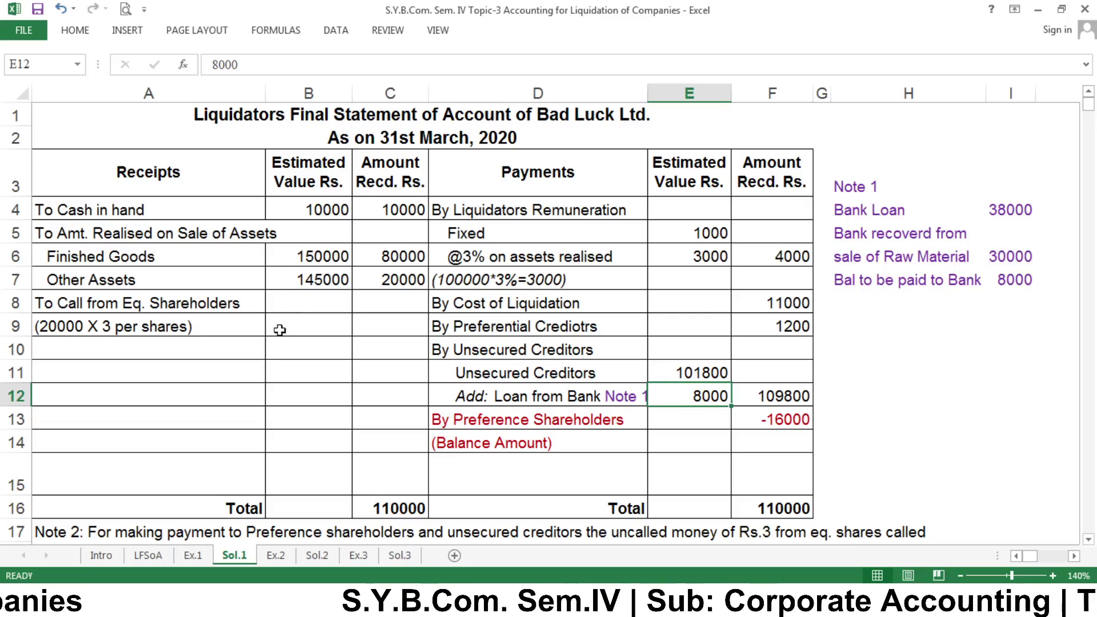
# Step: Check the share capital details on Ex.1 and enter 60000 on Sol.1 as the amount received from the call on equity shareholders
pyautogui.click(192, 555)
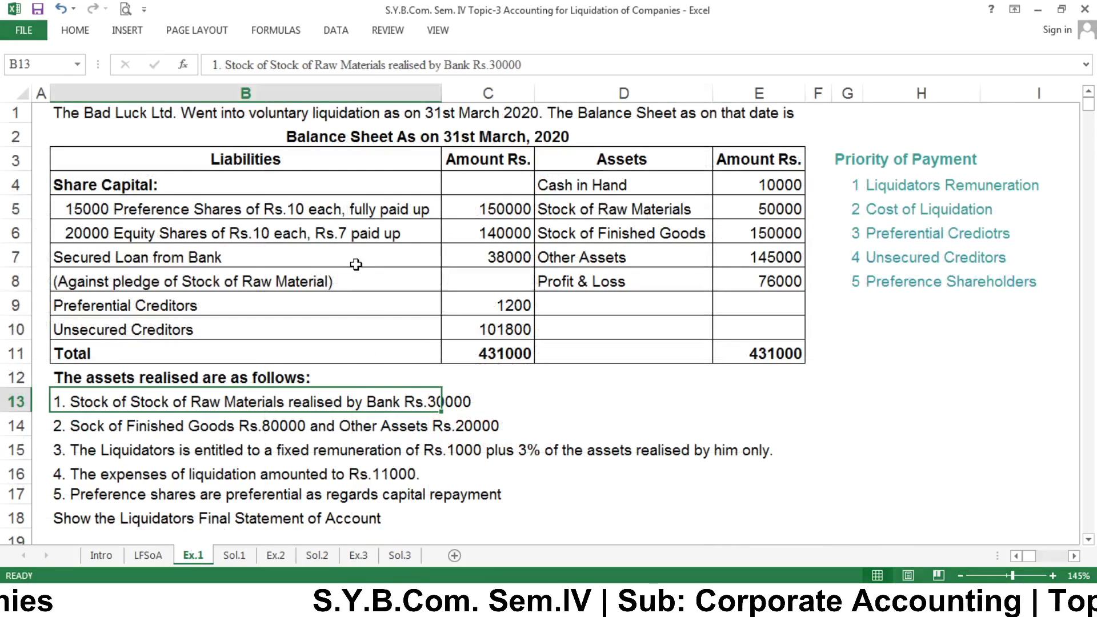
pyautogui.click(491, 213)
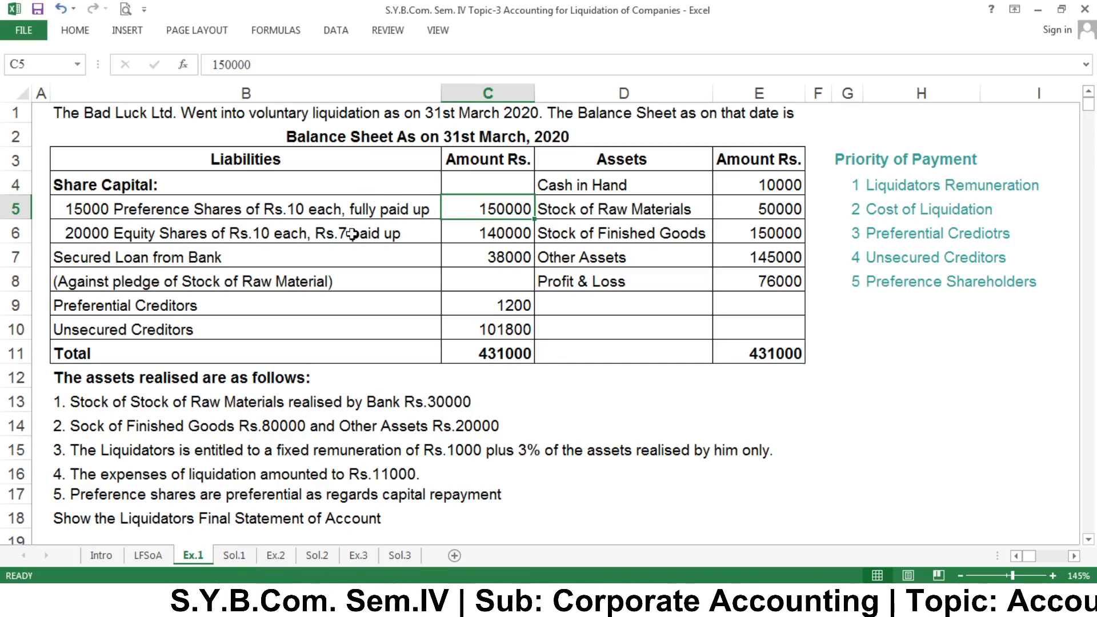
pyautogui.click(245, 555)
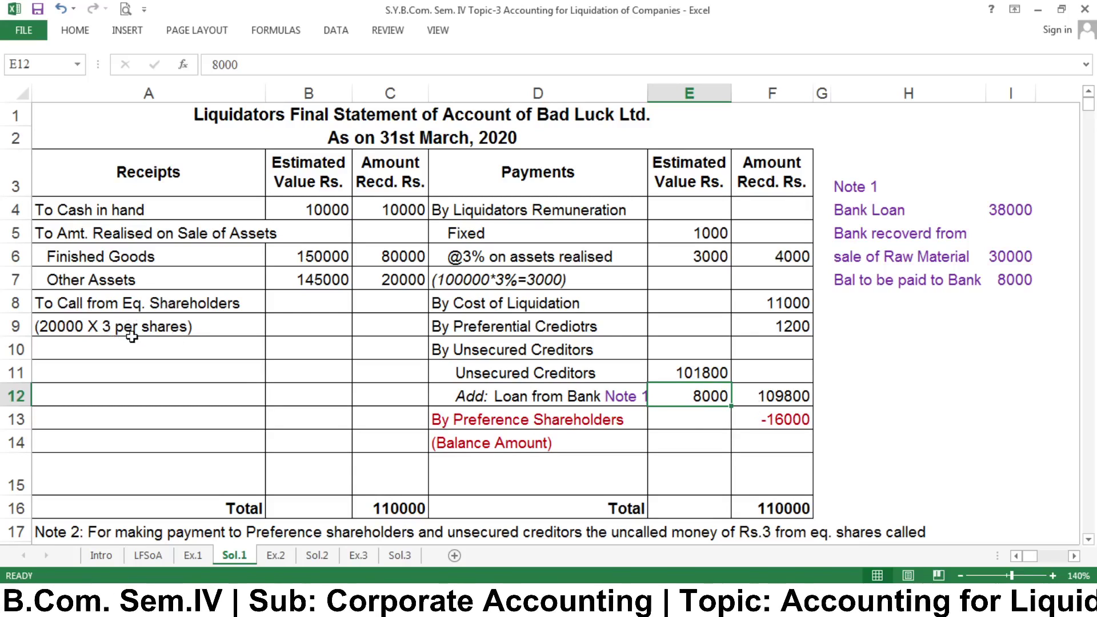
pyautogui.click(194, 555)
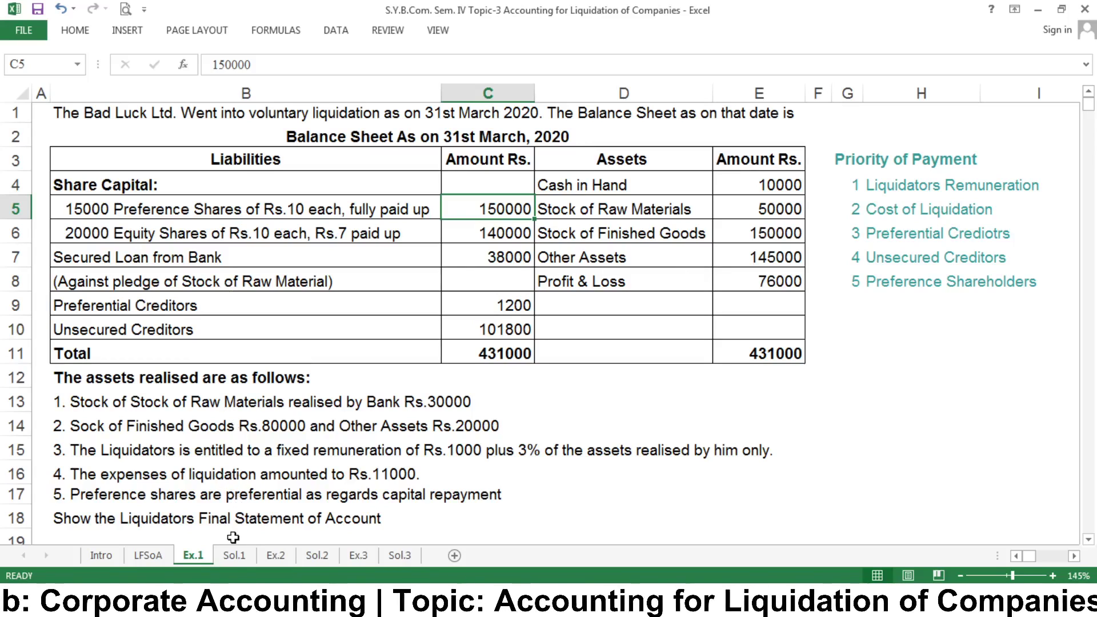
pyautogui.click(233, 554)
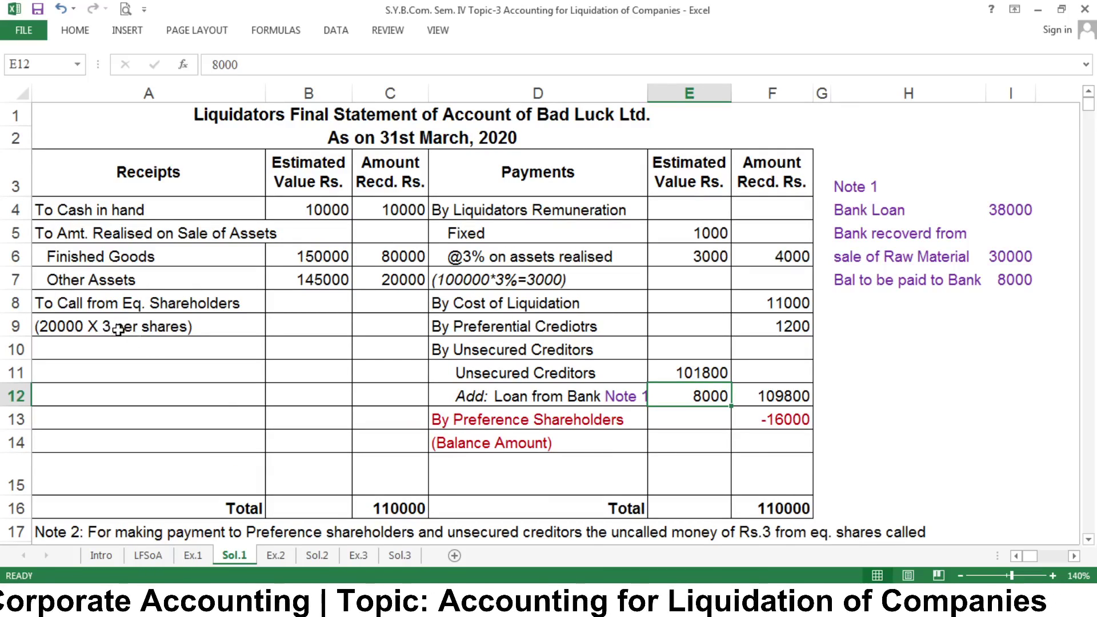
pyautogui.click(392, 317)
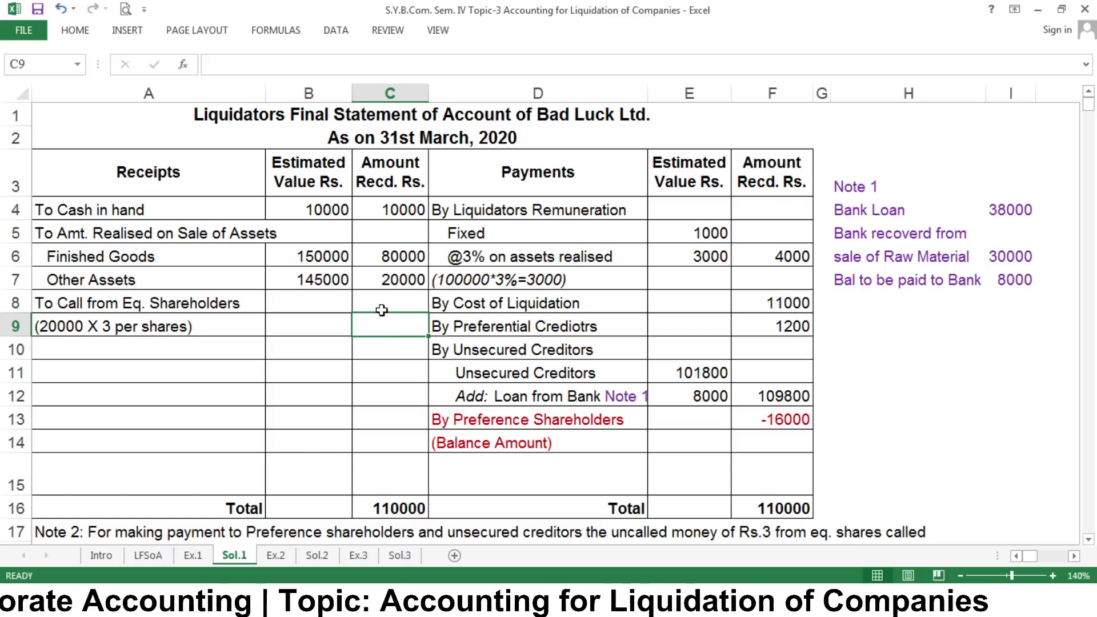
pyautogui.write('600')
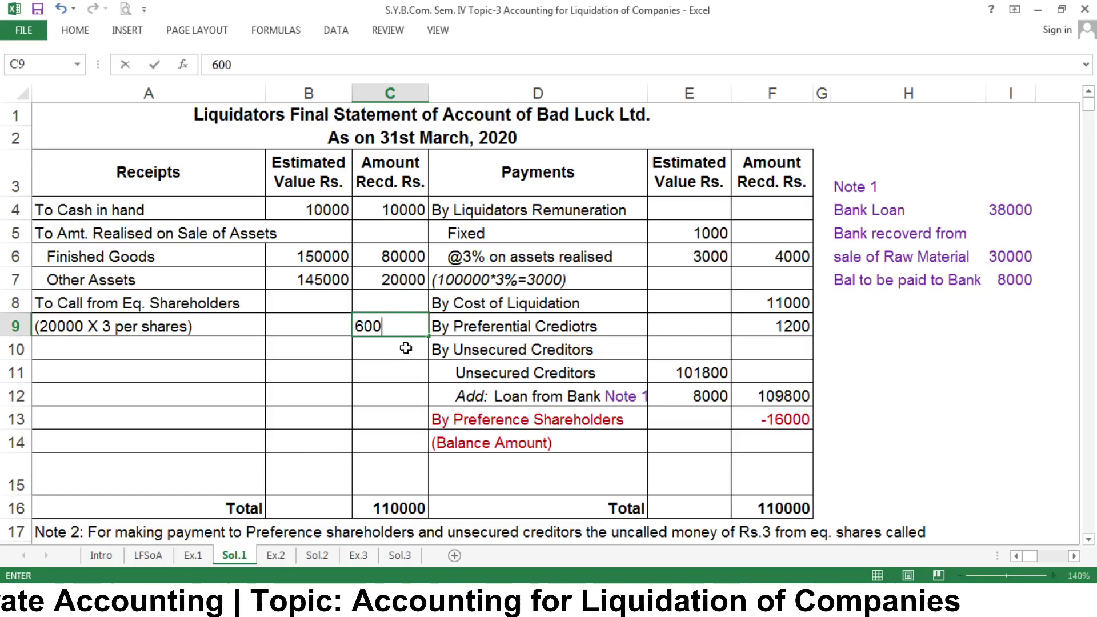
pyautogui.write('00')
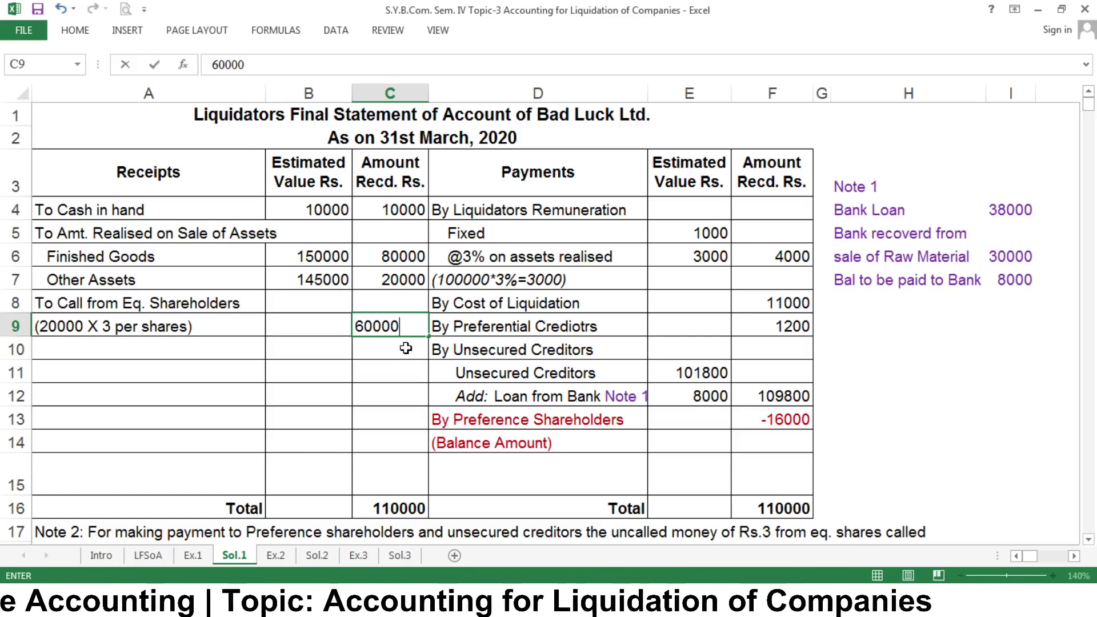
pyautogui.press('Return')
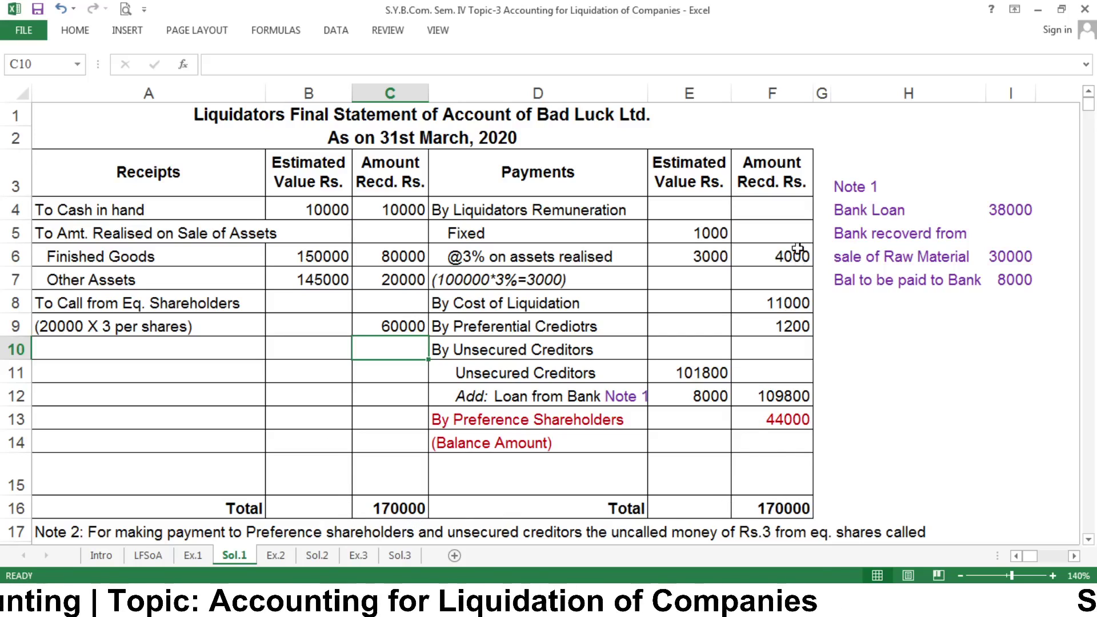
# Step: Check the payments made and the balance left for preference shareholders on Sol.1 against the preference share capital on Ex.1
pyautogui.moveTo(790, 251); pyautogui.dragTo(782, 390)
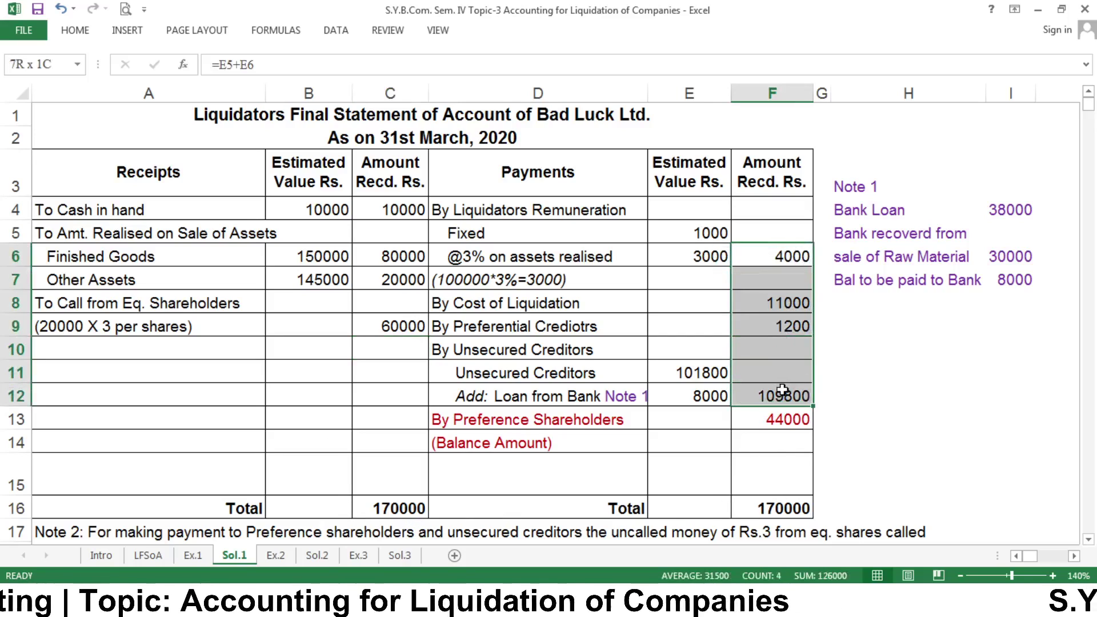
pyautogui.click(790, 419)
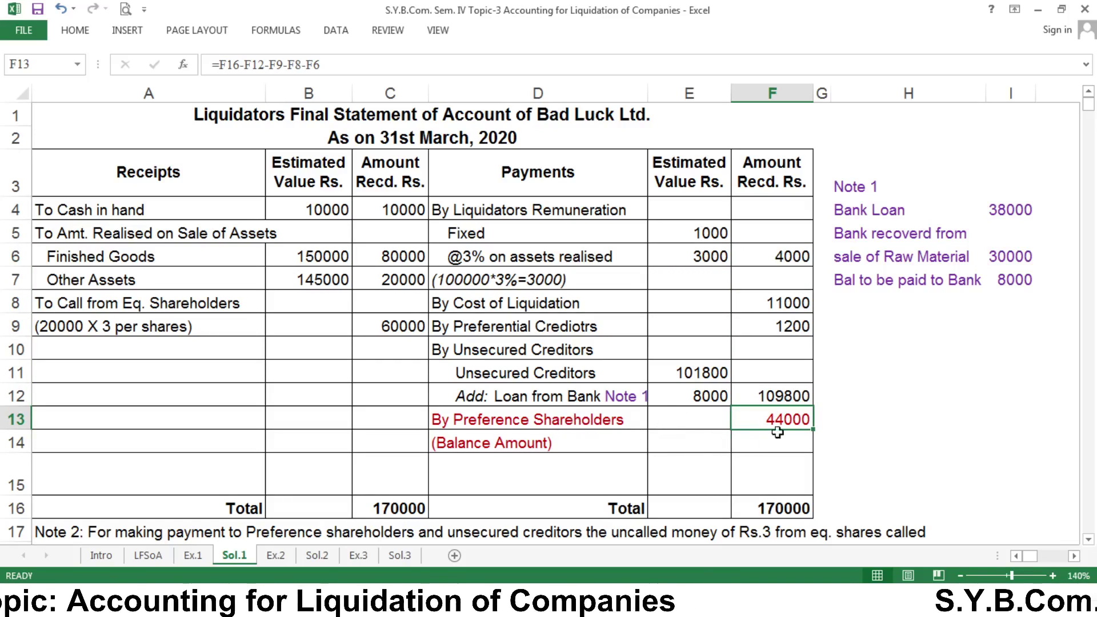
pyautogui.click(704, 420)
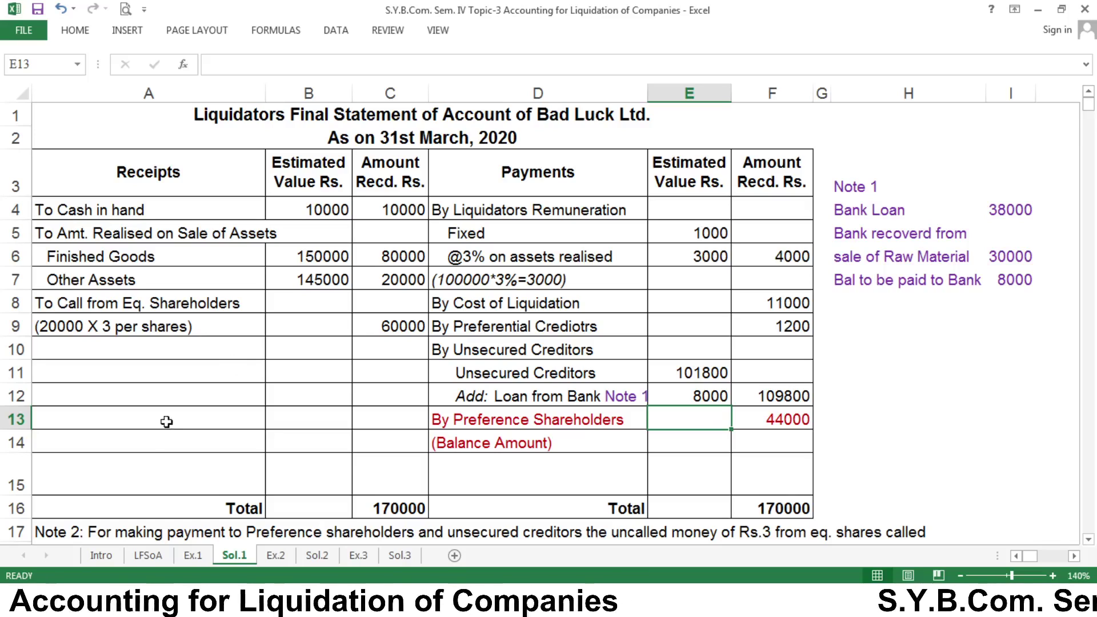
pyautogui.click(193, 555)
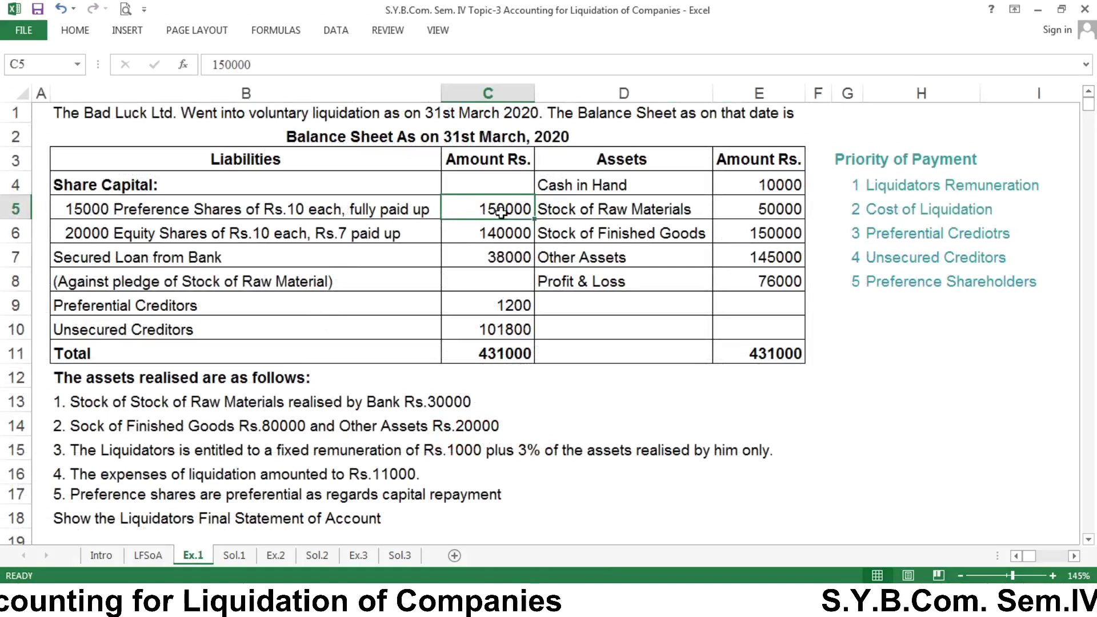
pyautogui.click(233, 555)
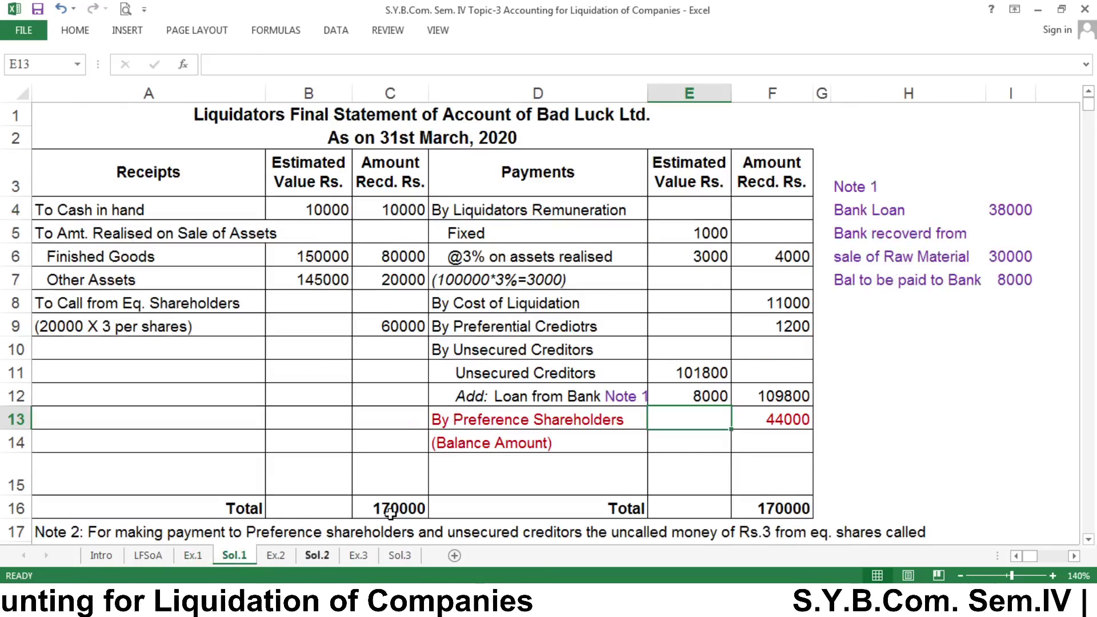
# Step: Widen column D slightly so the Loan from Bank label with its Note 1 reference fits in D12
pyautogui.click(610, 394)
pyautogui.moveTo(647, 87); pyautogui.dragTo(656, 87)
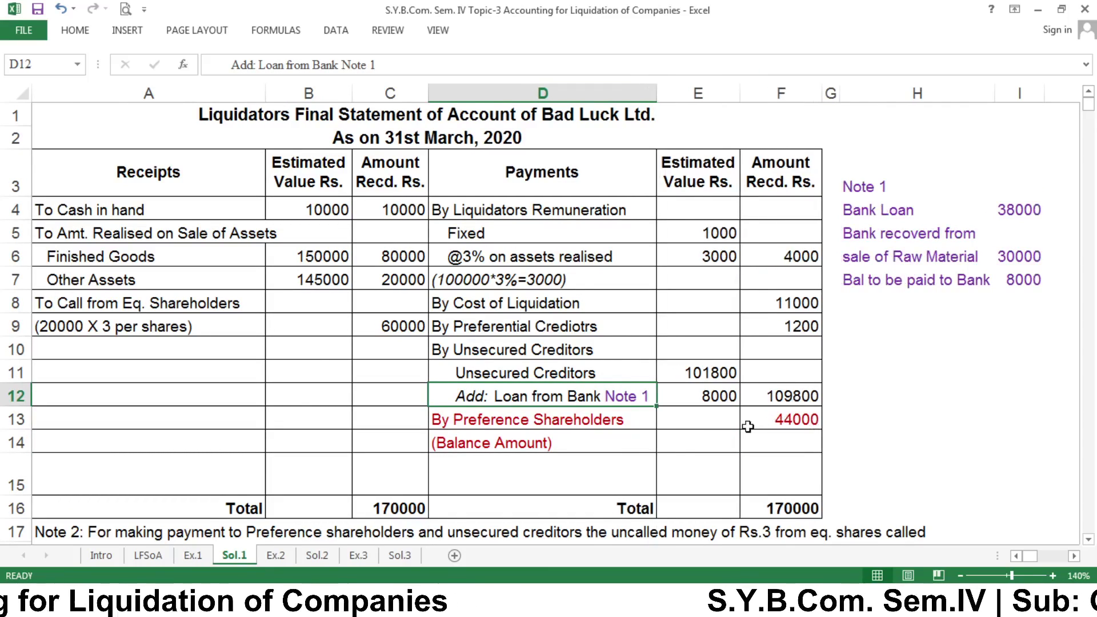
# Step: Enter 44000 in D15, below the balance amount label for preference shareholders
pyautogui.click(564, 483)
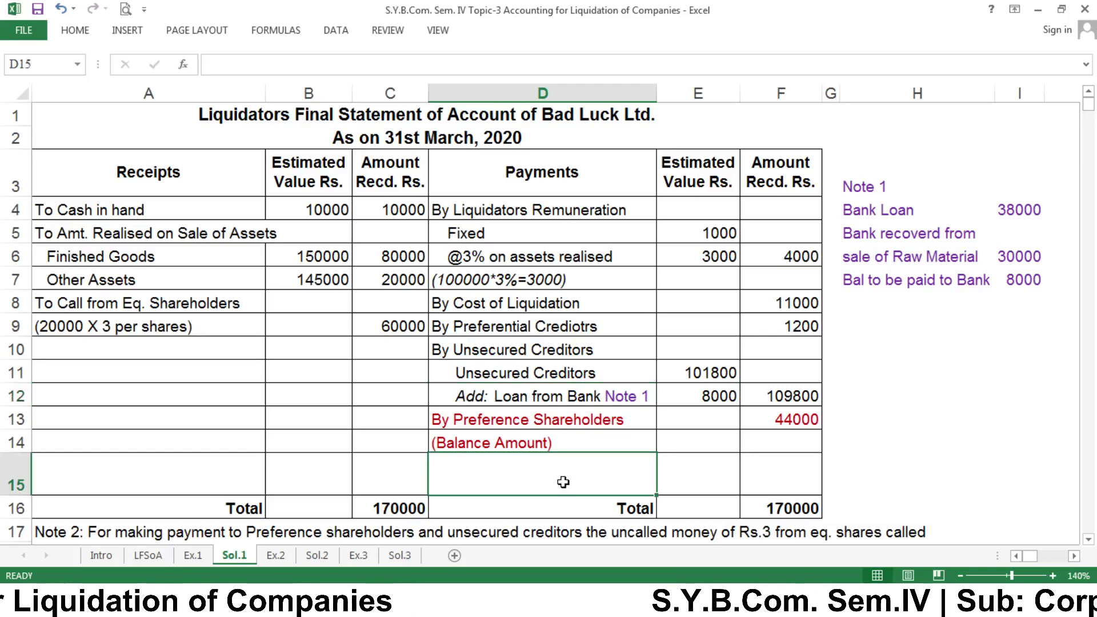
pyautogui.write('4')
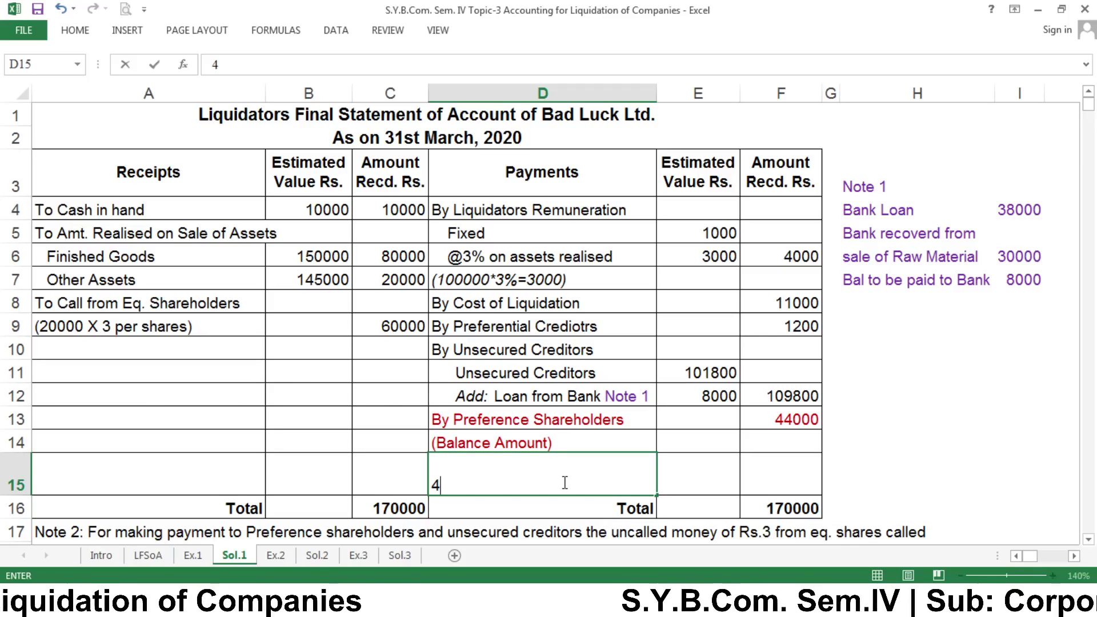
pyautogui.write('4000')
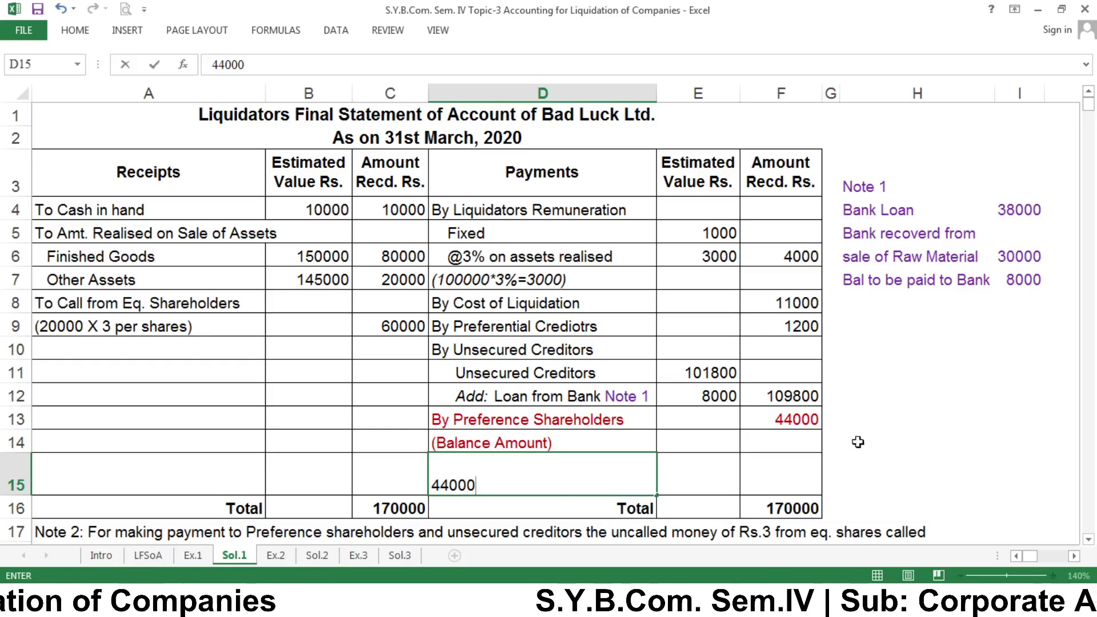
# Step: Calculate the amount payable per preference share in H13 with the formula =44000/15000
pyautogui.click(931, 429)
pyautogui.write('=')
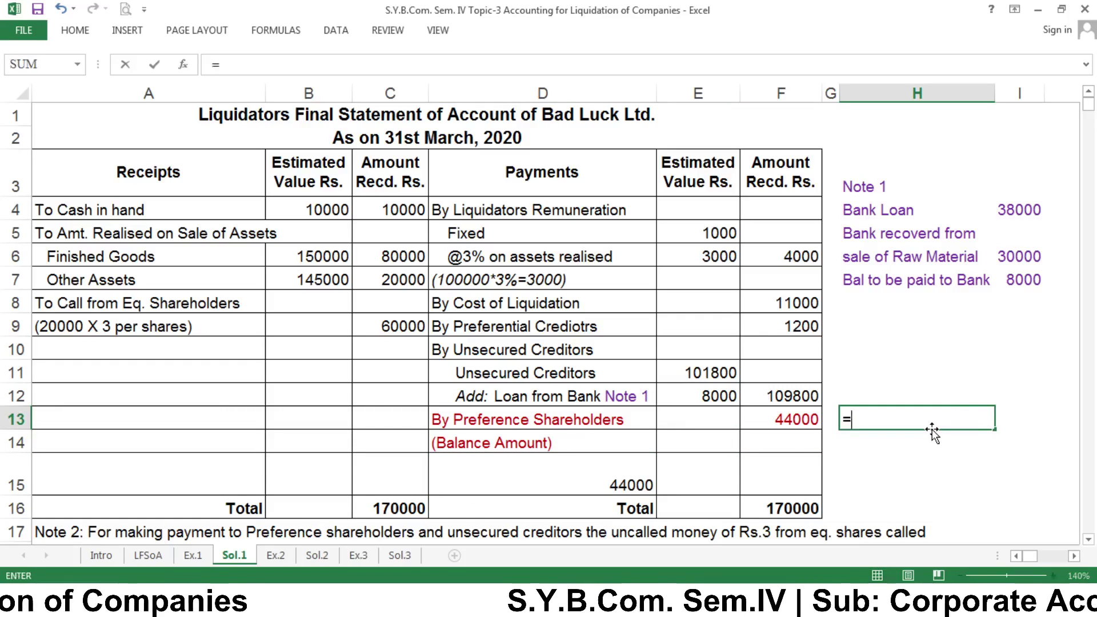
pyautogui.write('44000/15000')
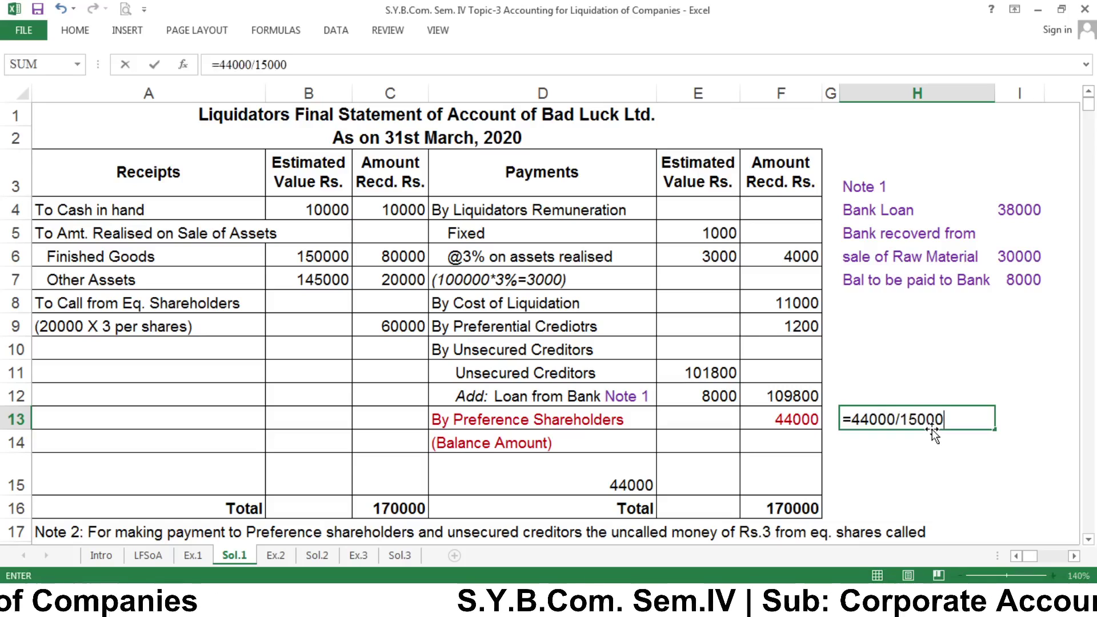
pyautogui.press('Return')
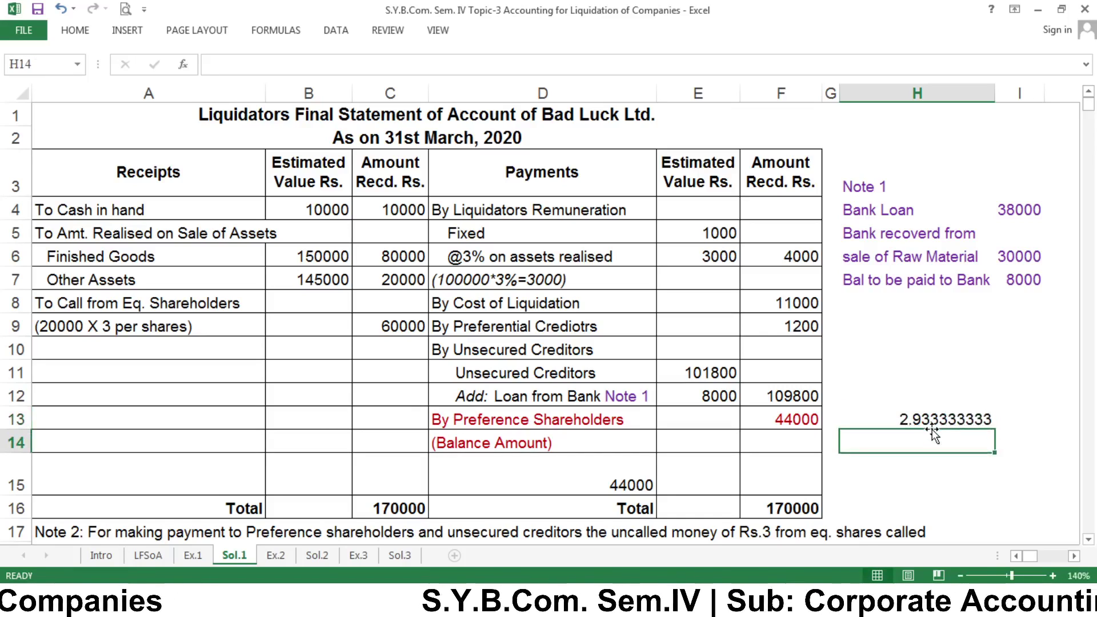
pyautogui.click(931, 429)
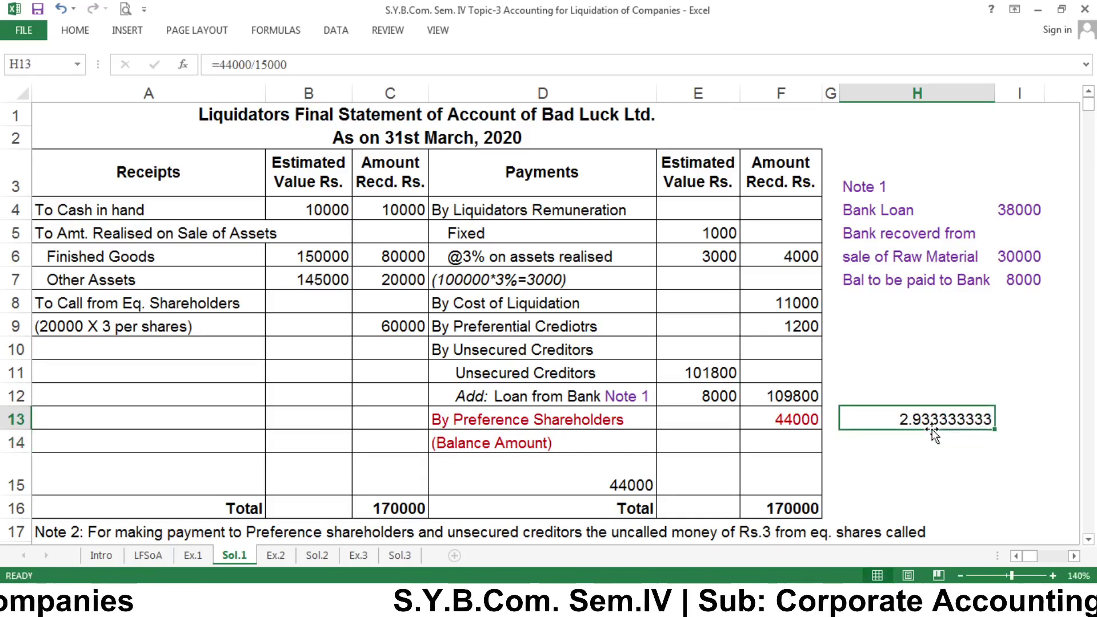
# Step: Replace the content of D15 with the working note "PSH=44000/15000=2.933 Per Share"
pyautogui.press('Down')
pyautogui.press('Left')
pyautogui.press('Left')
pyautogui.press('Left')
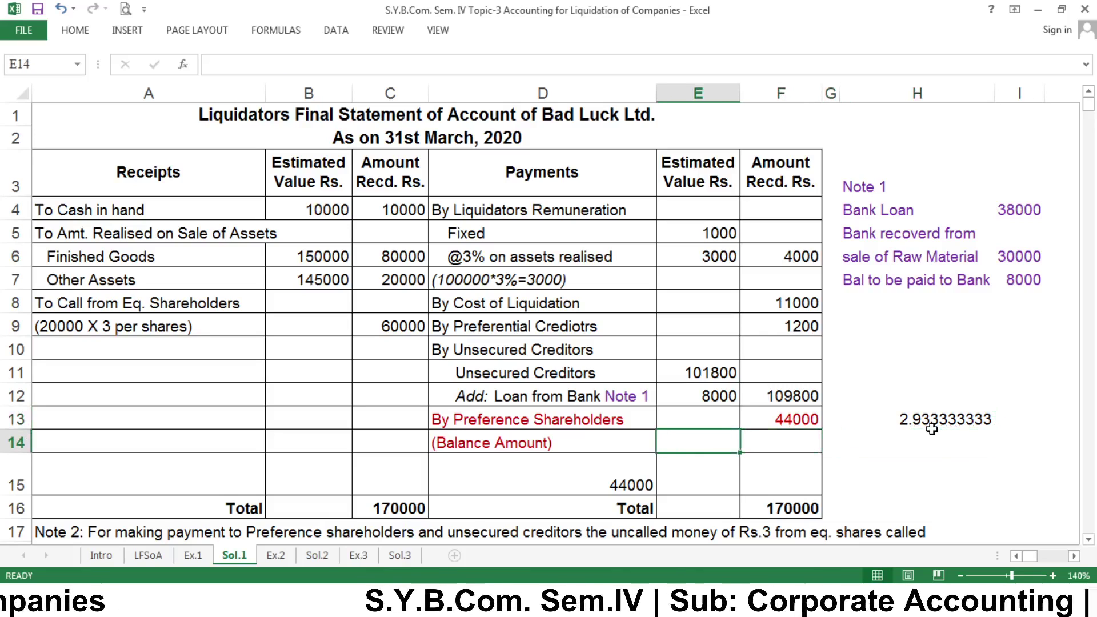
pyautogui.press('Down')
pyautogui.press('Left')
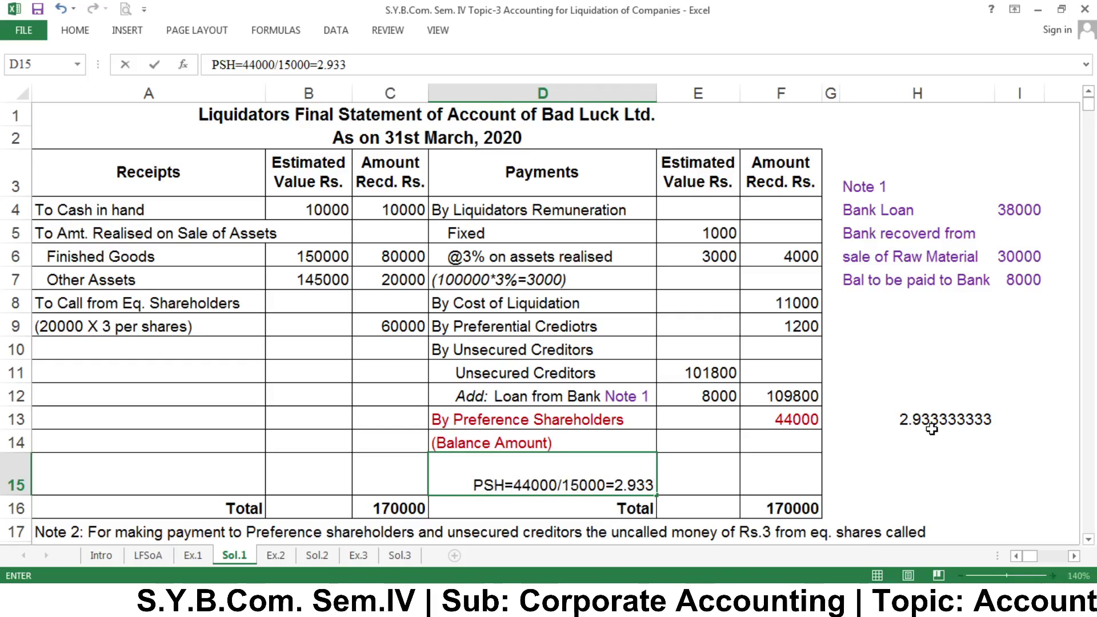
pyautogui.write('Pers')
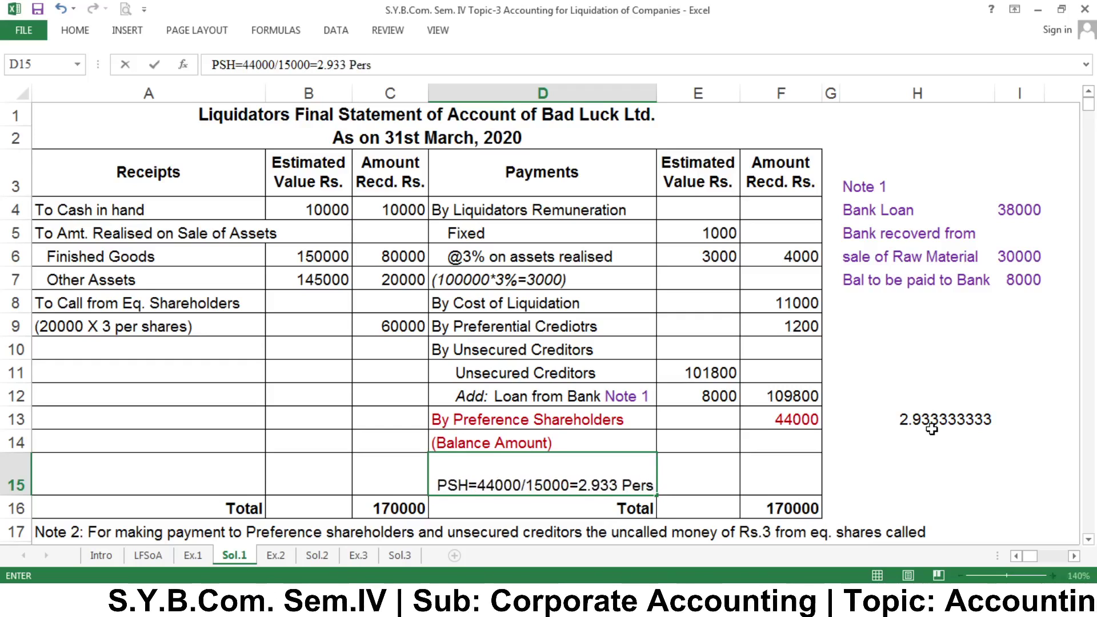
pyautogui.press('BackSpace')
pyautogui.write('Share')
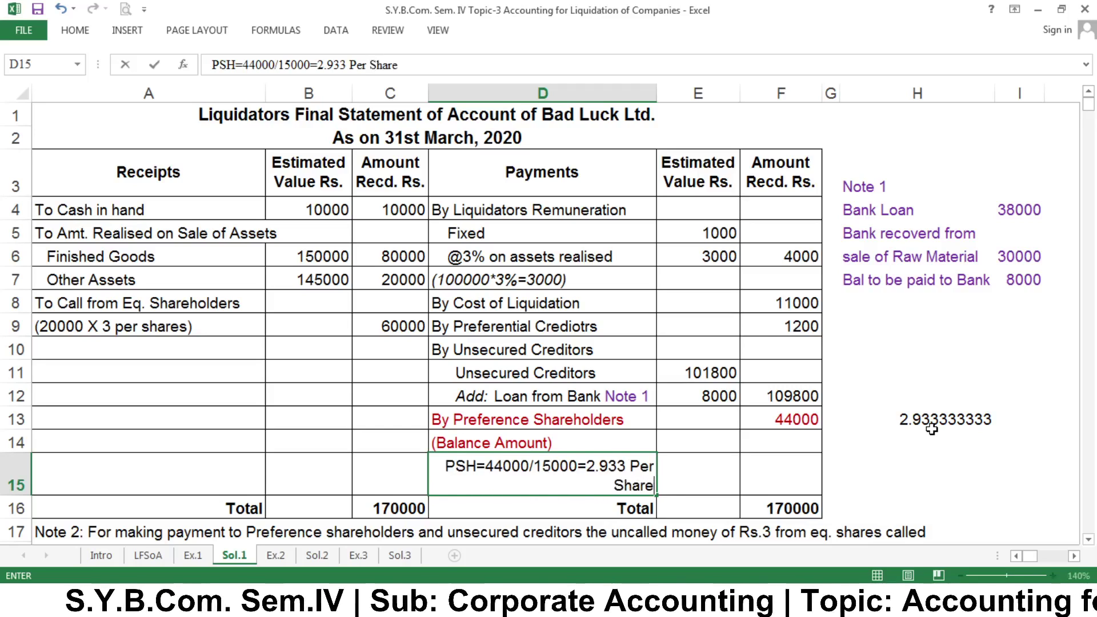
pyautogui.press('Return')
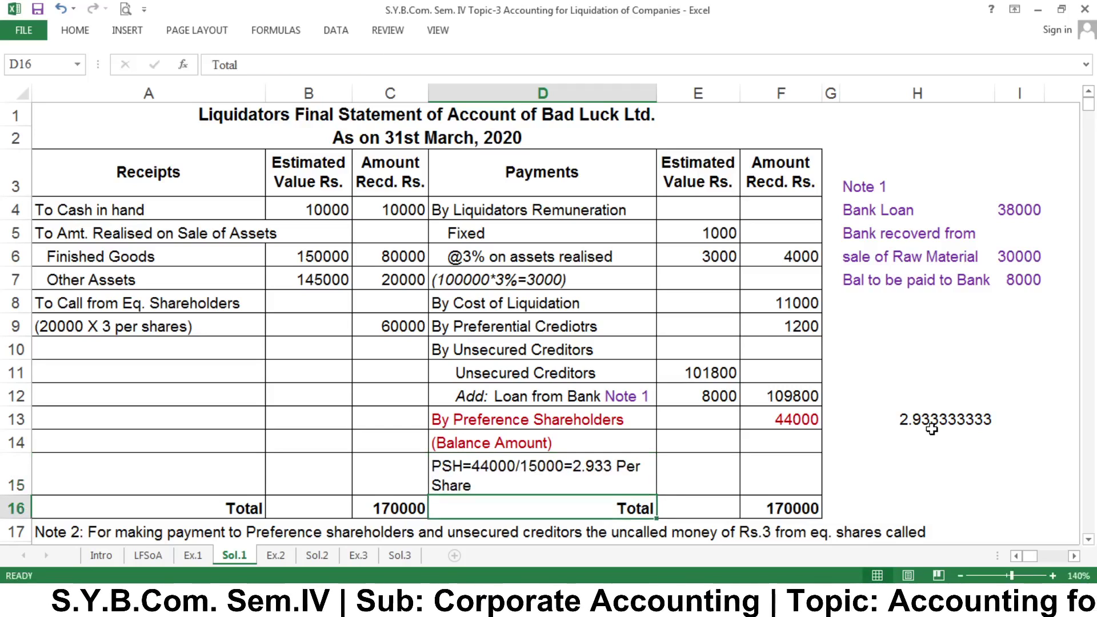
pyautogui.press('Up')
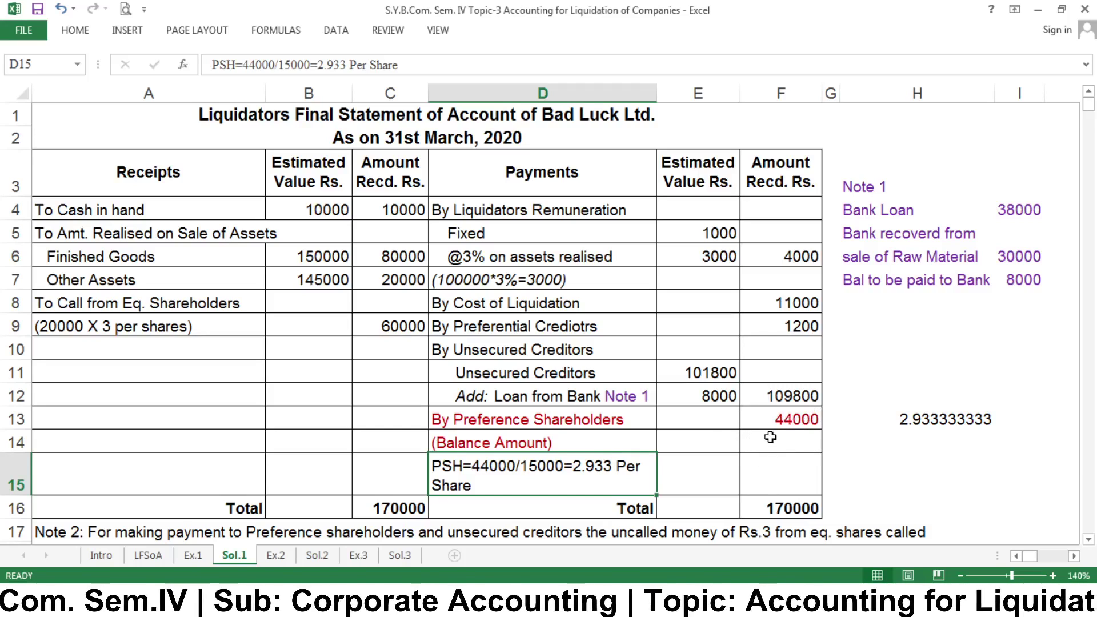
# Step: Check the preference share details on Ex.1, and delete the per-share calculation from H13 on Sol.1
pyautogui.click(193, 555)
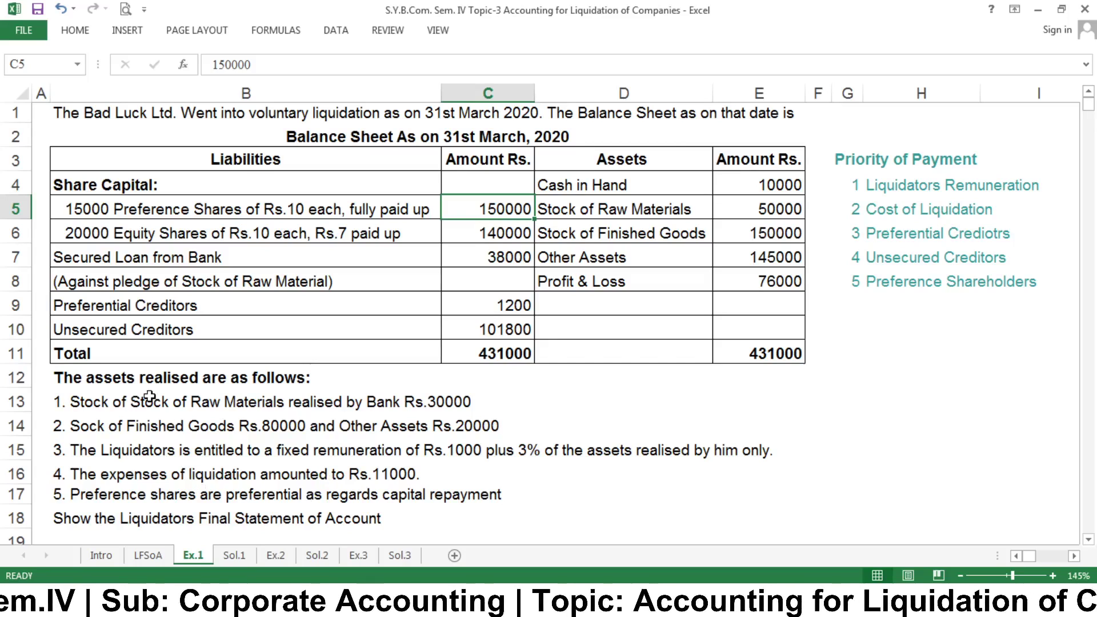
pyautogui.click(234, 555)
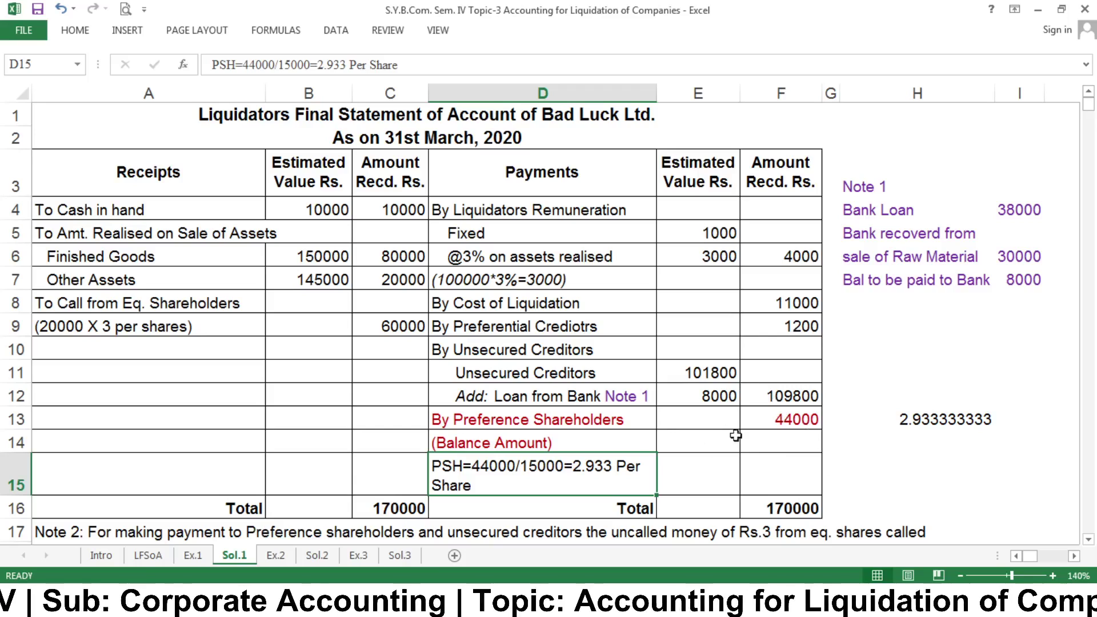
pyautogui.click(890, 422)
pyautogui.press('Delete')
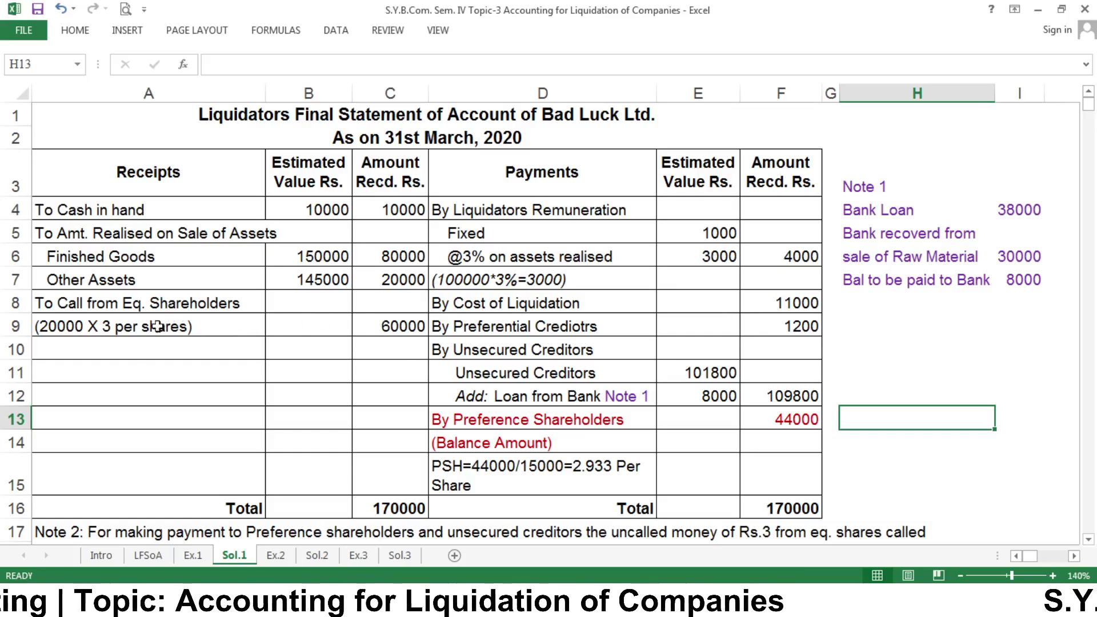
# Step: Compare the equity shares' face and paid-up values on Ex.1 with the call from equity shareholders on Sol.1
pyautogui.click(193, 555)
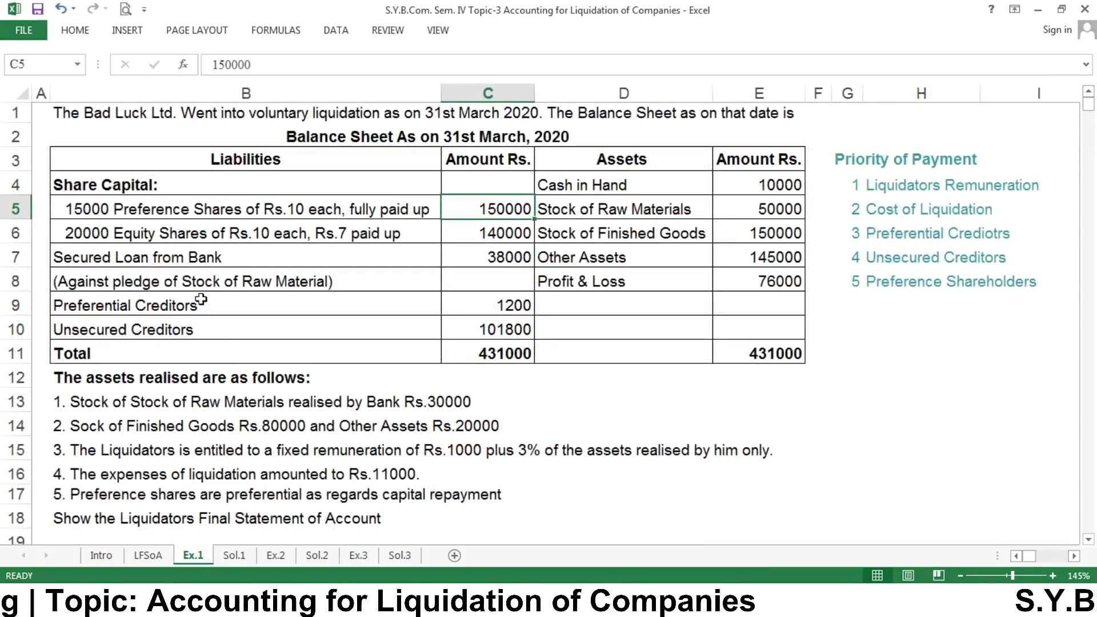
pyautogui.click(219, 232)
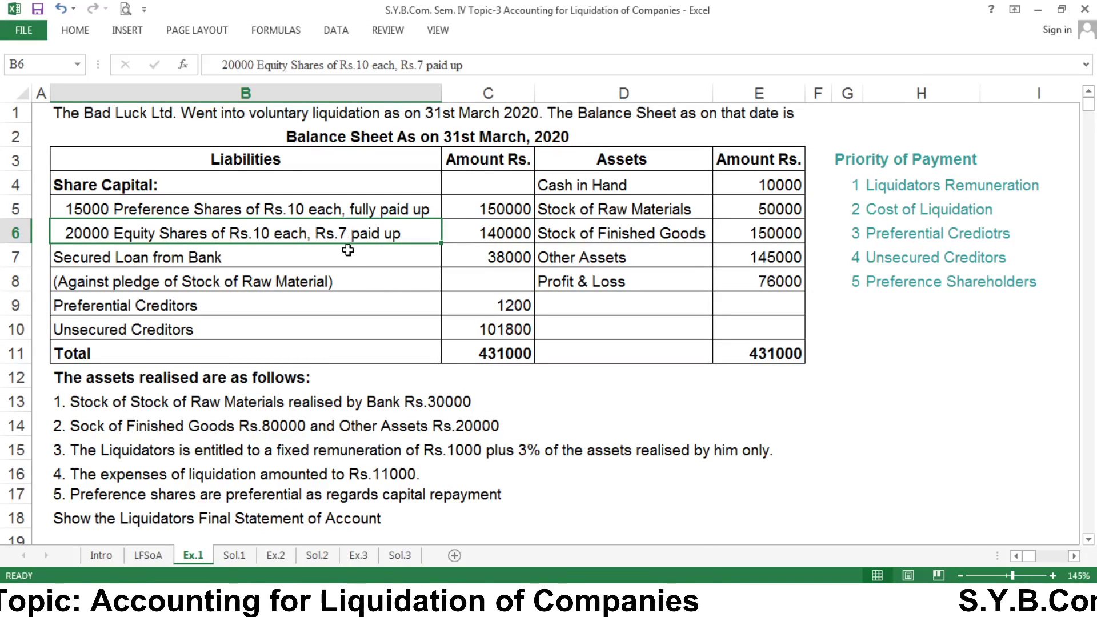
pyautogui.click(224, 555)
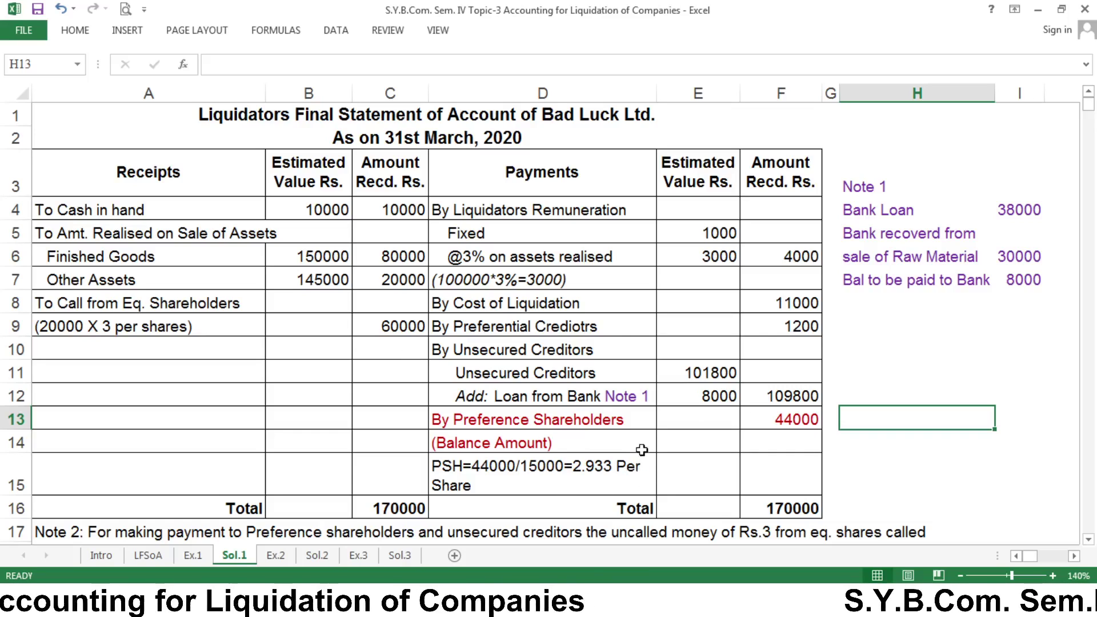
pyautogui.click(408, 328)
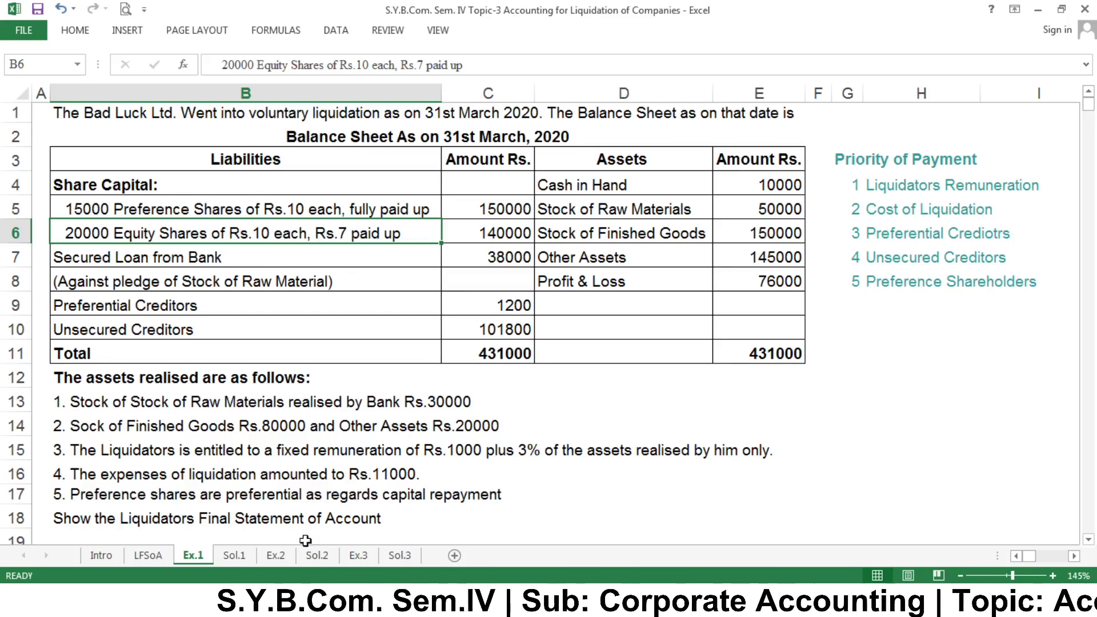
pyautogui.click(234, 555)
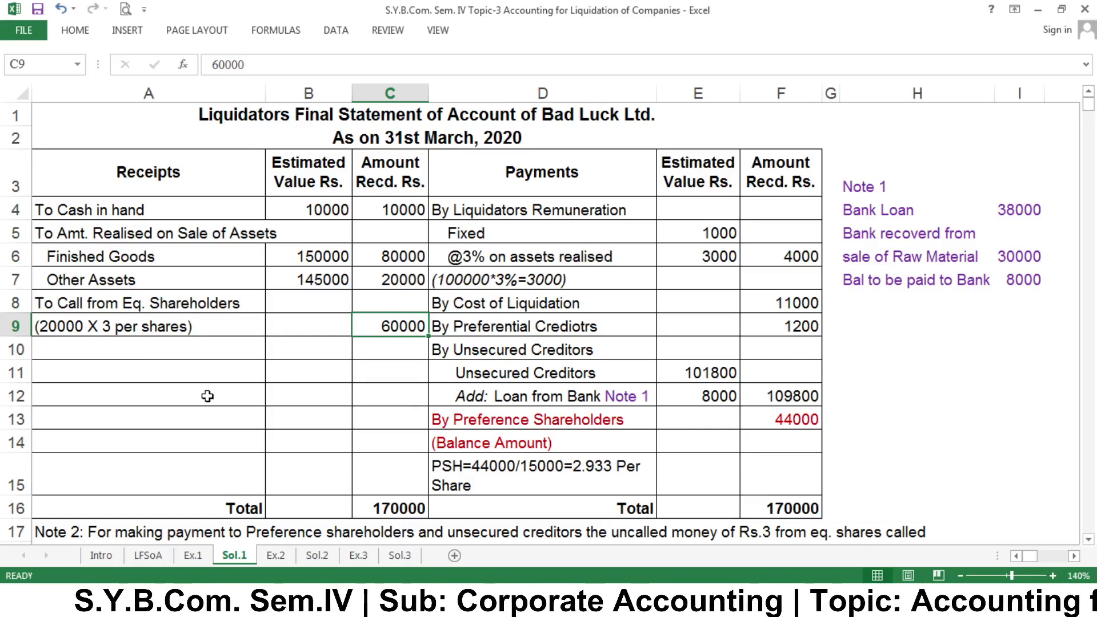
pyautogui.click(390, 339)
pyautogui.click(387, 322)
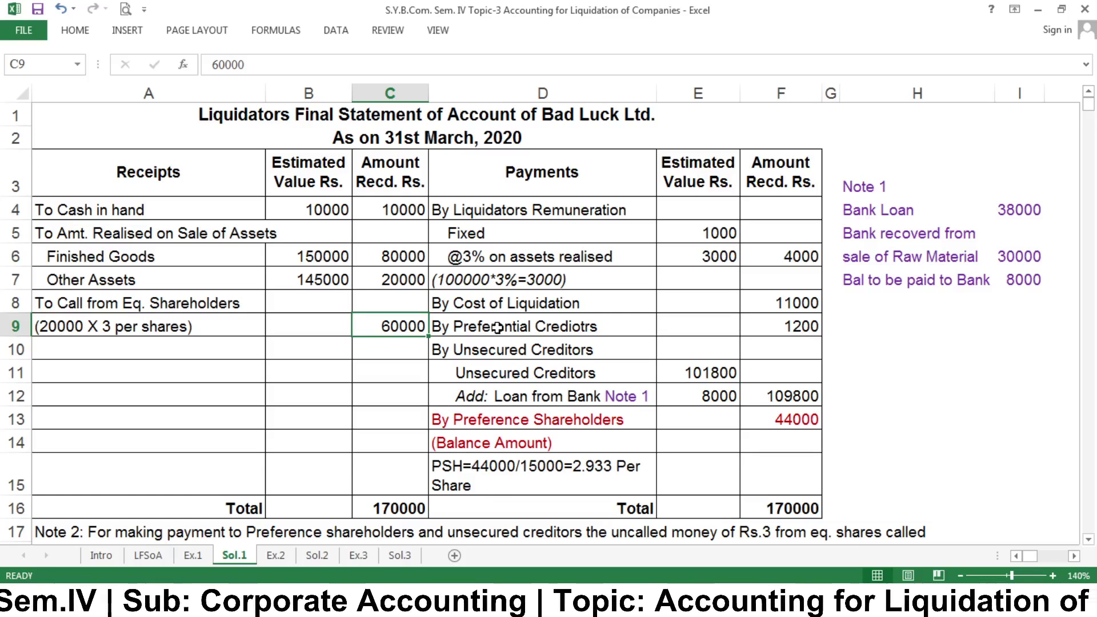
# Step: Trace the Loan from Bank amount on Sol.1 to the secured loan on Ex.1, and read Notes 1 and 2
pyautogui.click(861, 393)
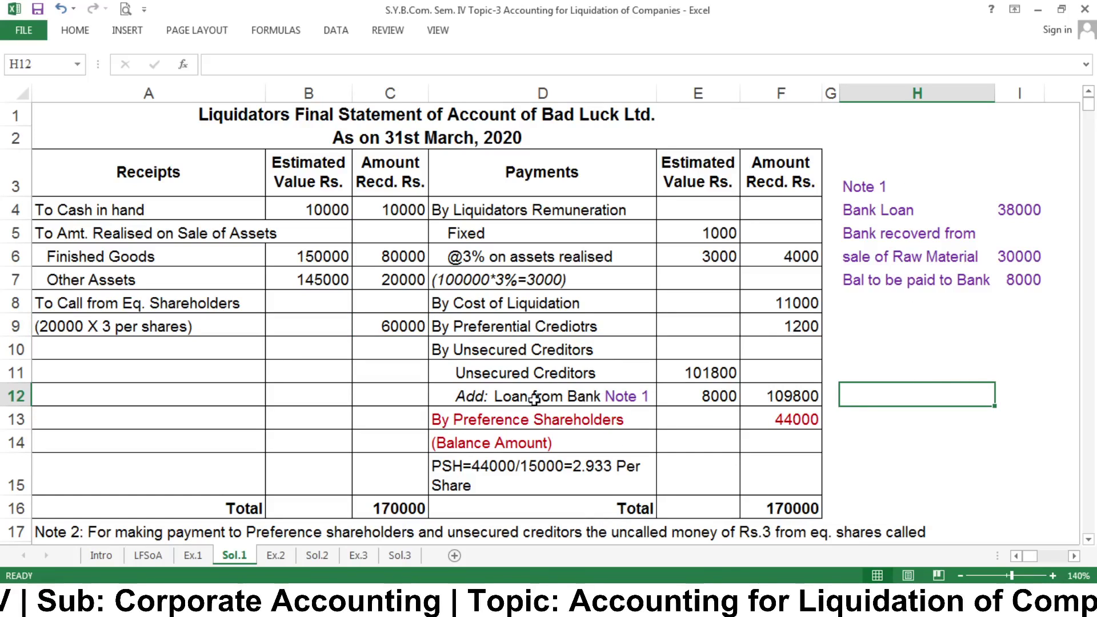
pyautogui.click(708, 394)
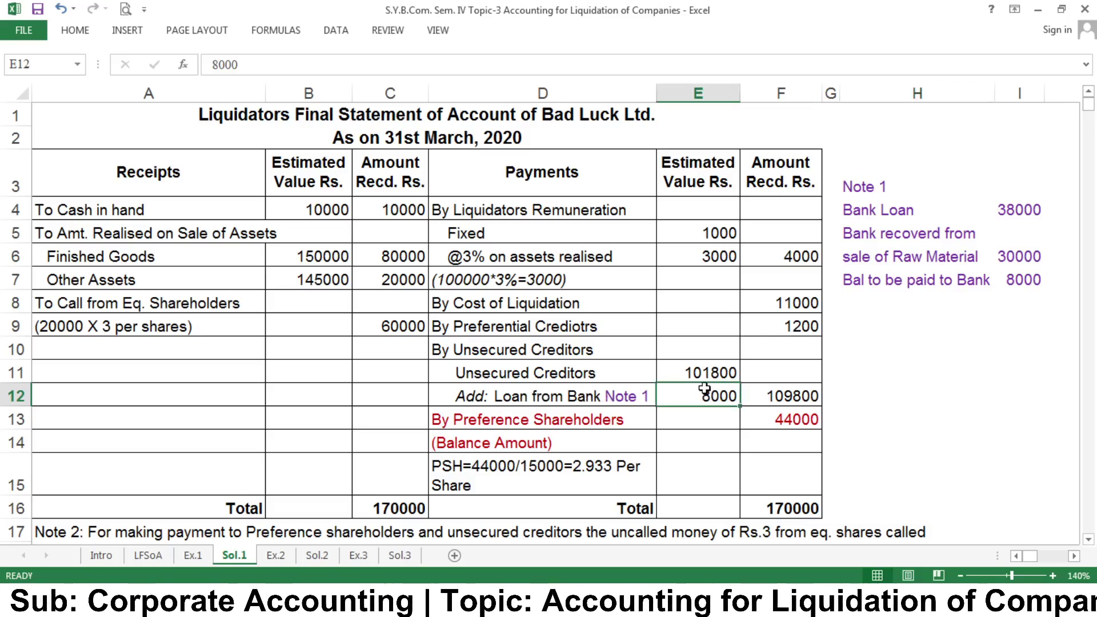
pyautogui.click(192, 555)
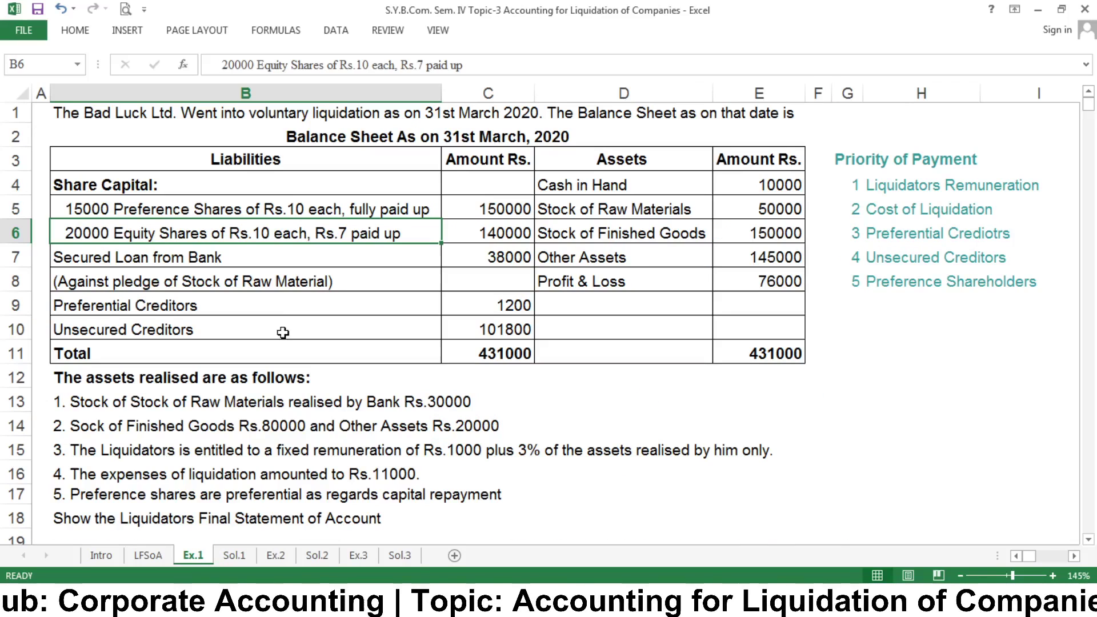
pyautogui.click(507, 260)
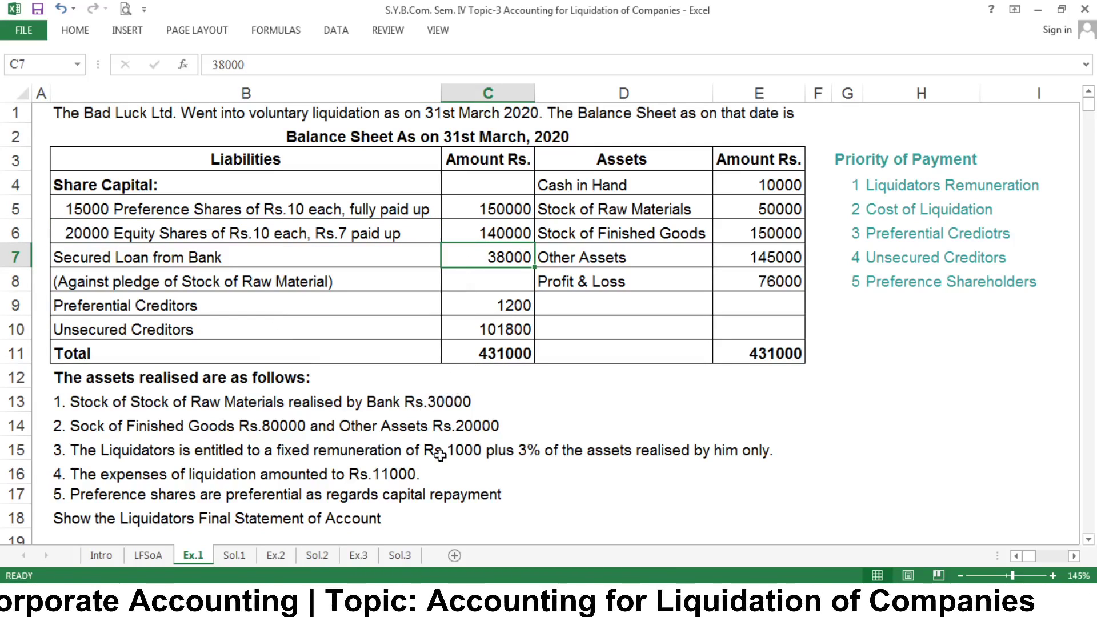
pyautogui.click(234, 555)
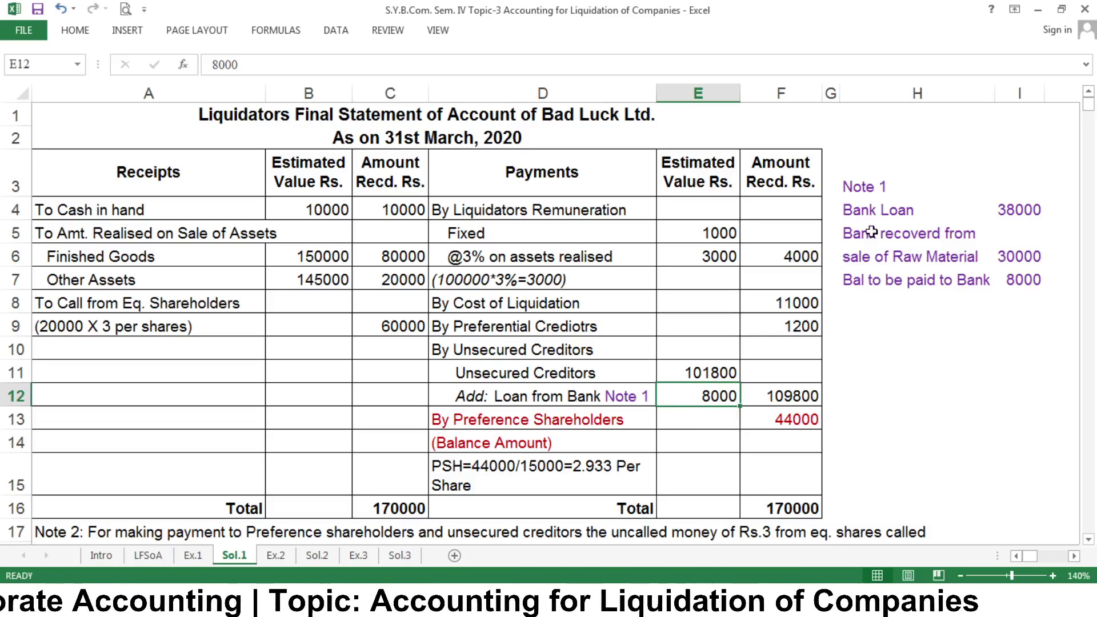
pyautogui.click(82, 533)
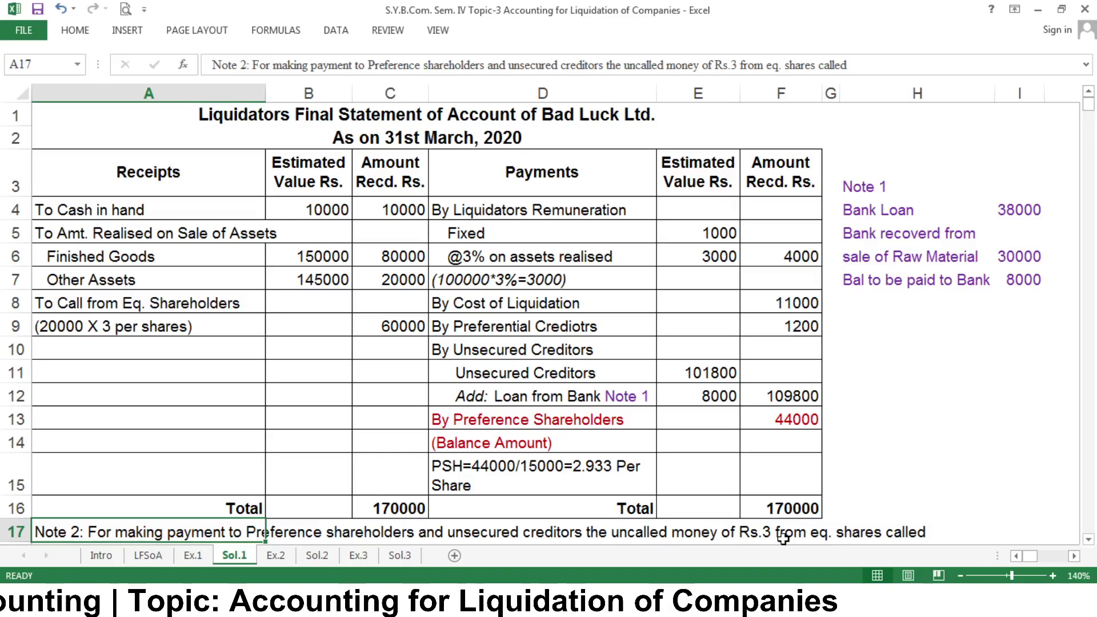
pyautogui.click(877, 330)
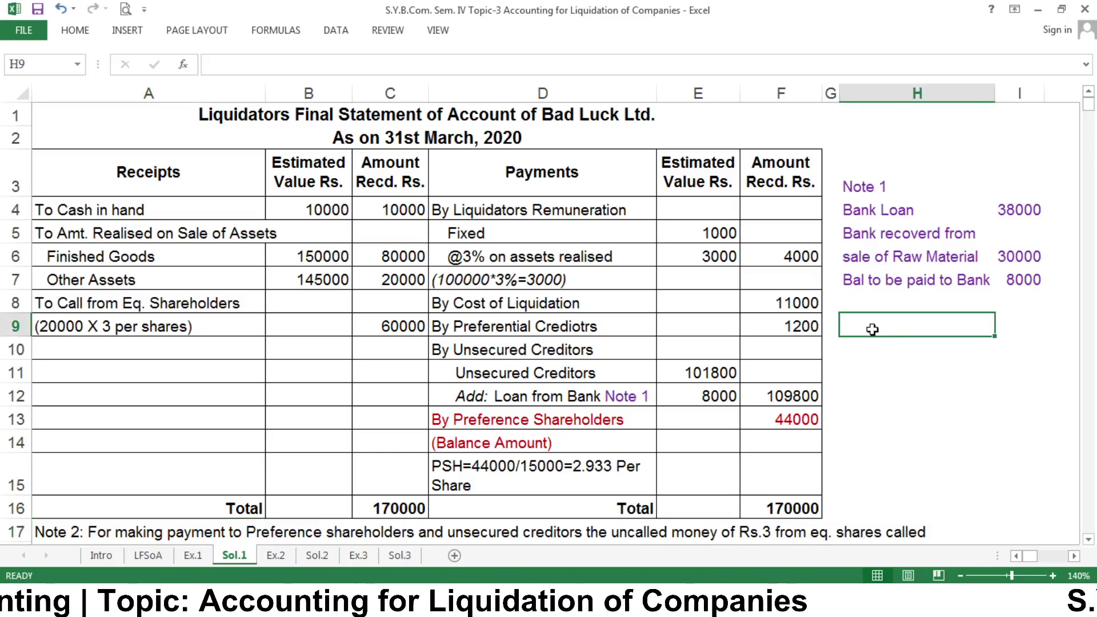